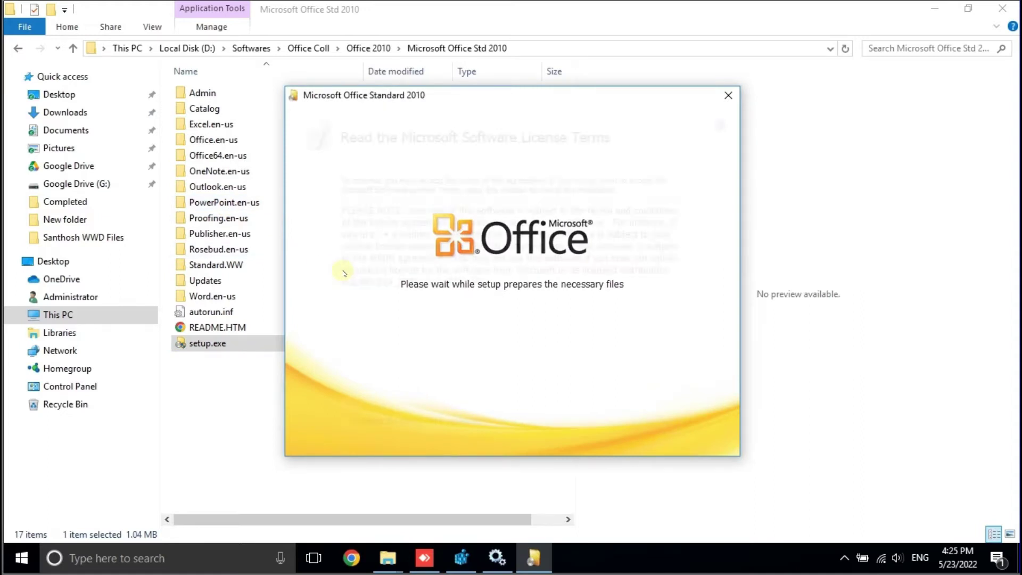
- Accept the Microsoft Office Standard 2010 license terms and choose a customized installation
left_click(352, 419)
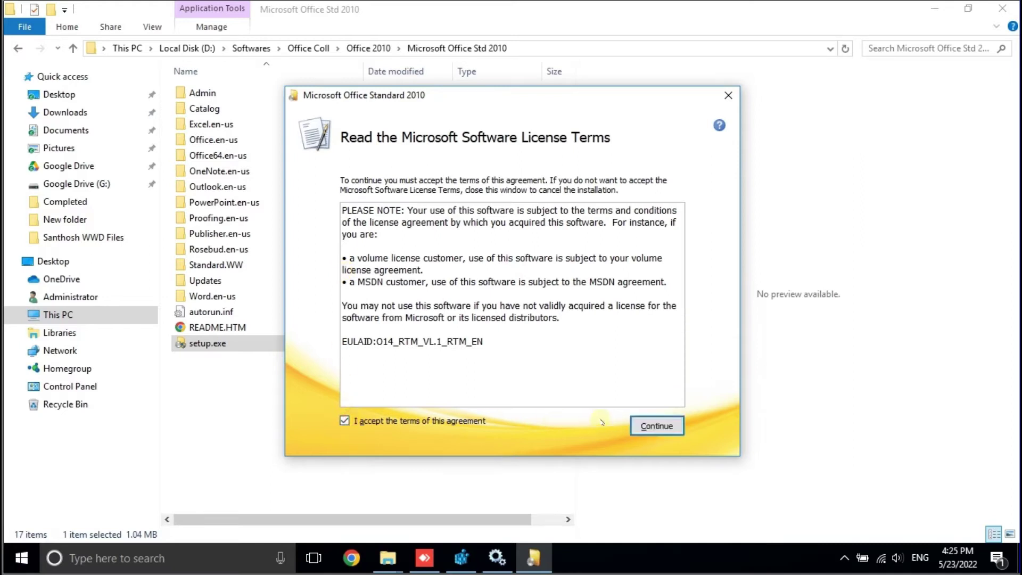
left_click(643, 426)
left_click(522, 331)
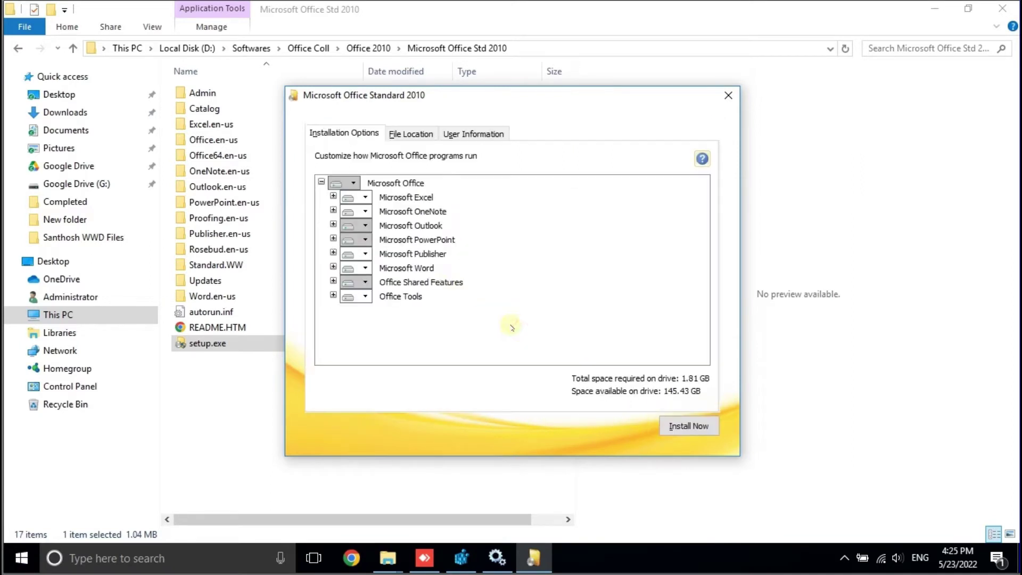
- Set Microsoft Publisher and Microsoft OneNote to Not Available and start the Office installation
left_click(366, 254)
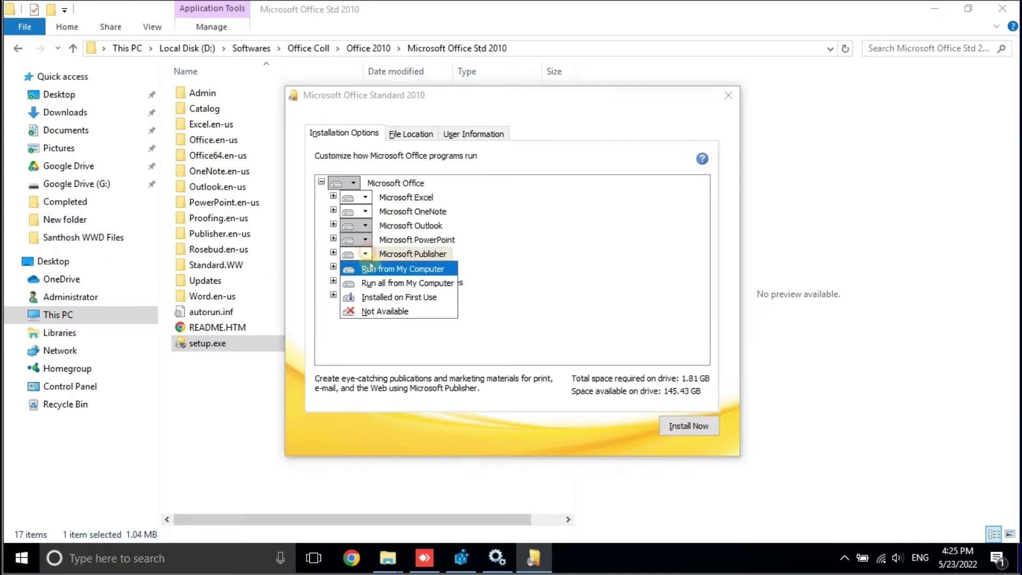
left_click(379, 312)
left_click(366, 213)
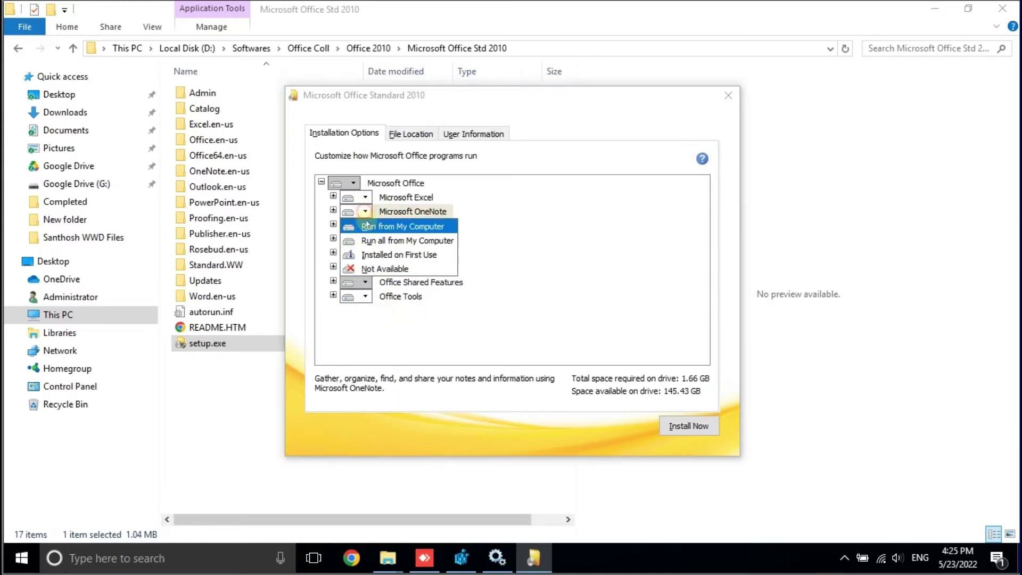
left_click(370, 267)
left_click(677, 433)
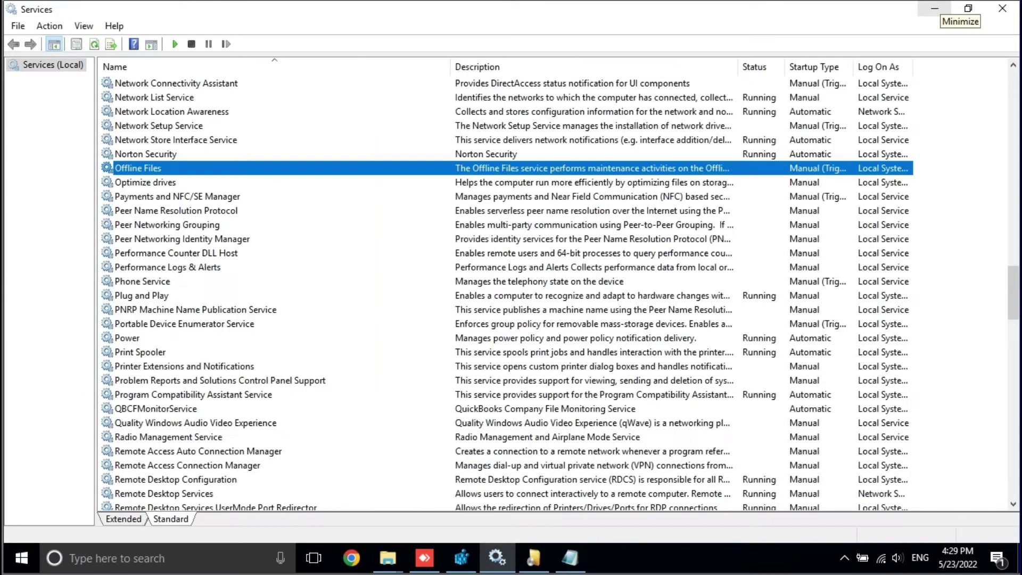
- Review the Notepad note about the office software protection platform and inspect the Services list around the Offline Files entry
left_click(570, 558)
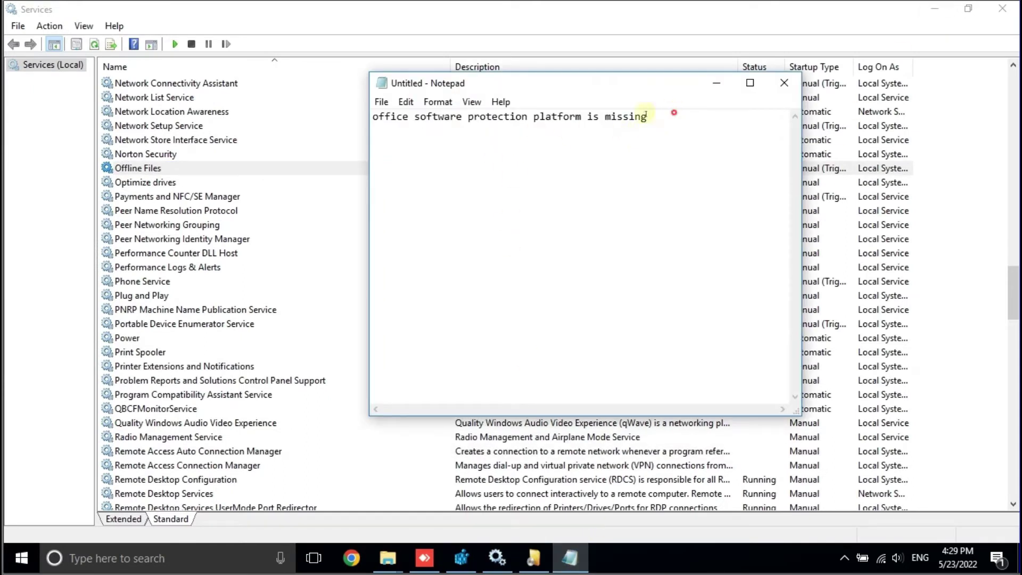
left_click_drag(673, 113, 333, 109)
left_click(170, 178)
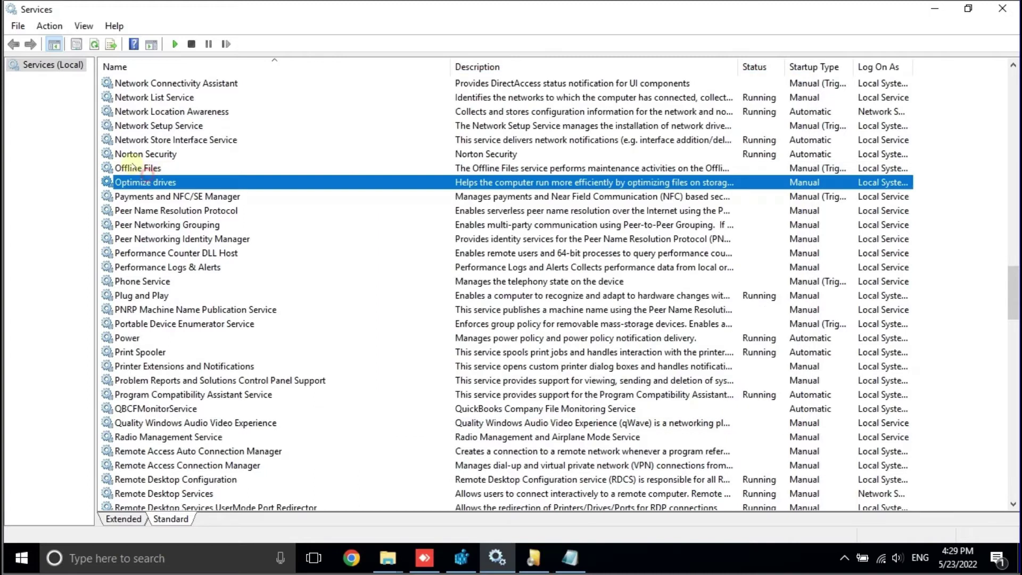
left_click(134, 167)
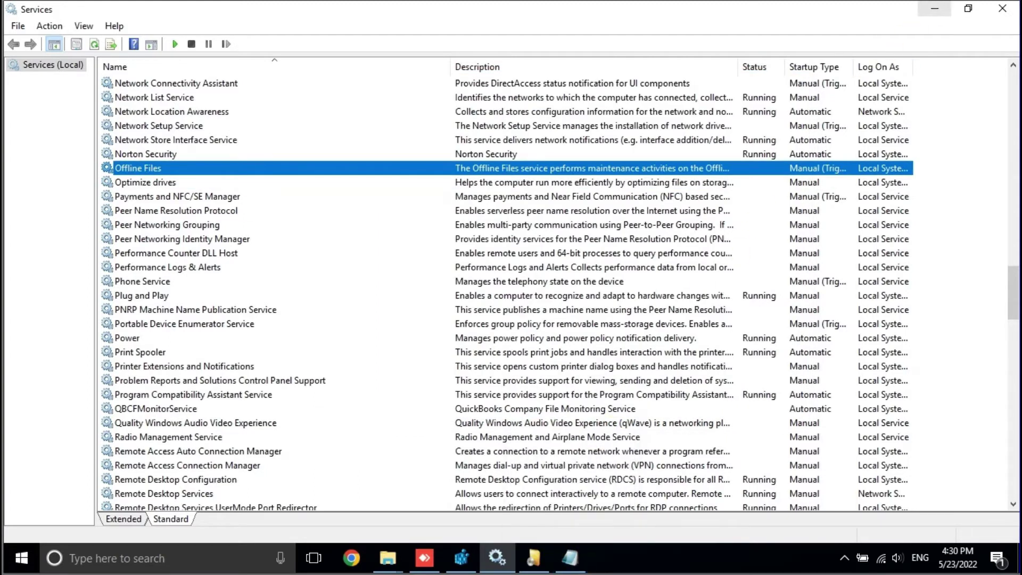
- Switch to the Microsoft Shared folder in File Explorer and examine its full path under Program Files\Common Files
left_click(389, 558)
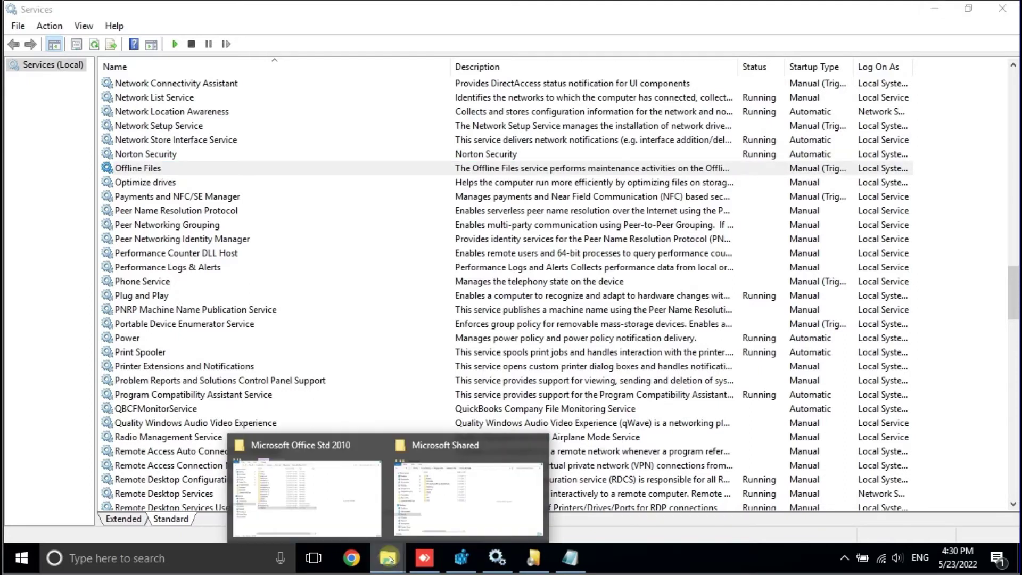
left_click(448, 488)
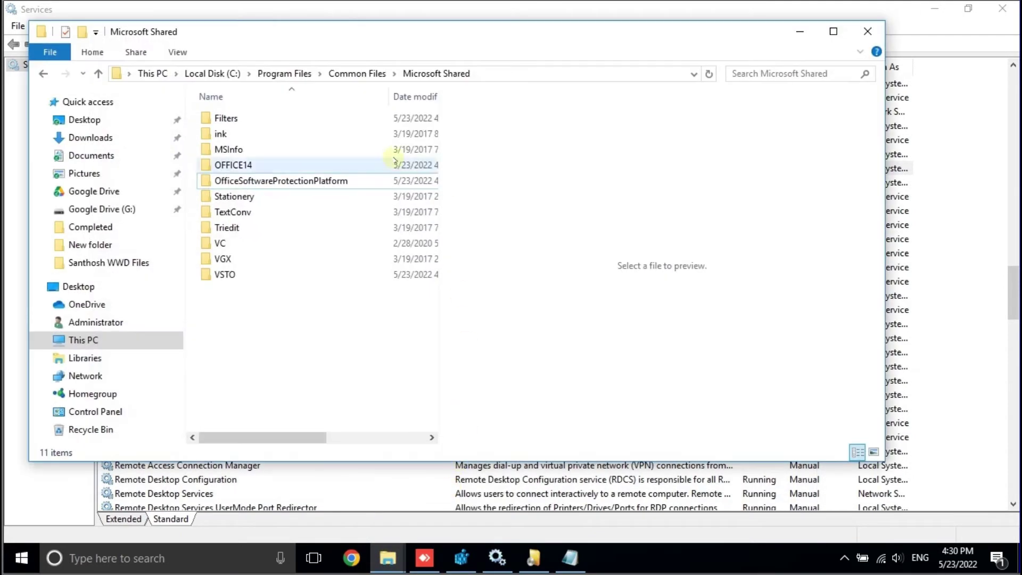
left_click(501, 73)
left_click(529, 72)
left_click_drag(382, 76, 27, 75)
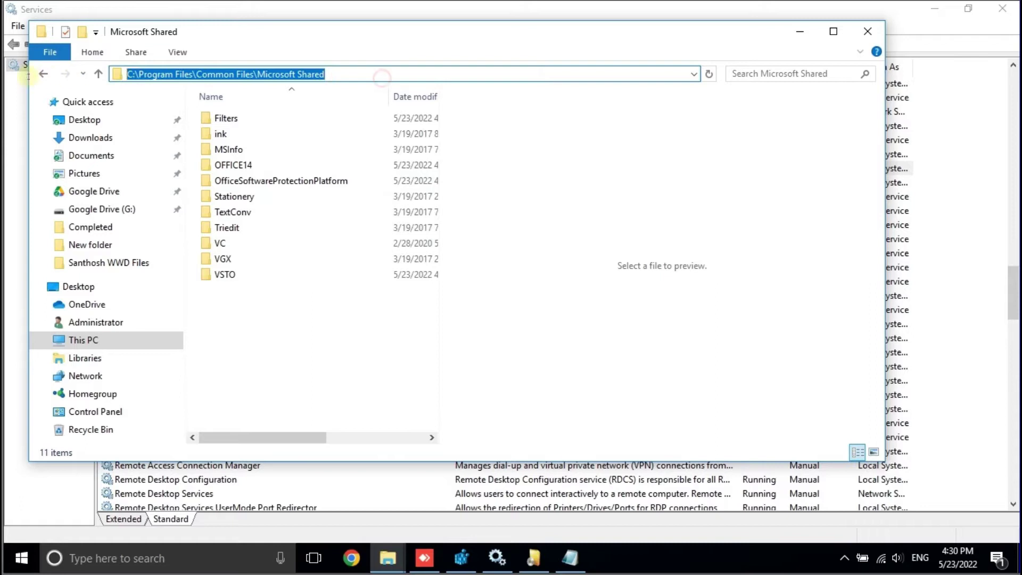
left_click(340, 73)
left_click_drag(377, 73, 64, 75)
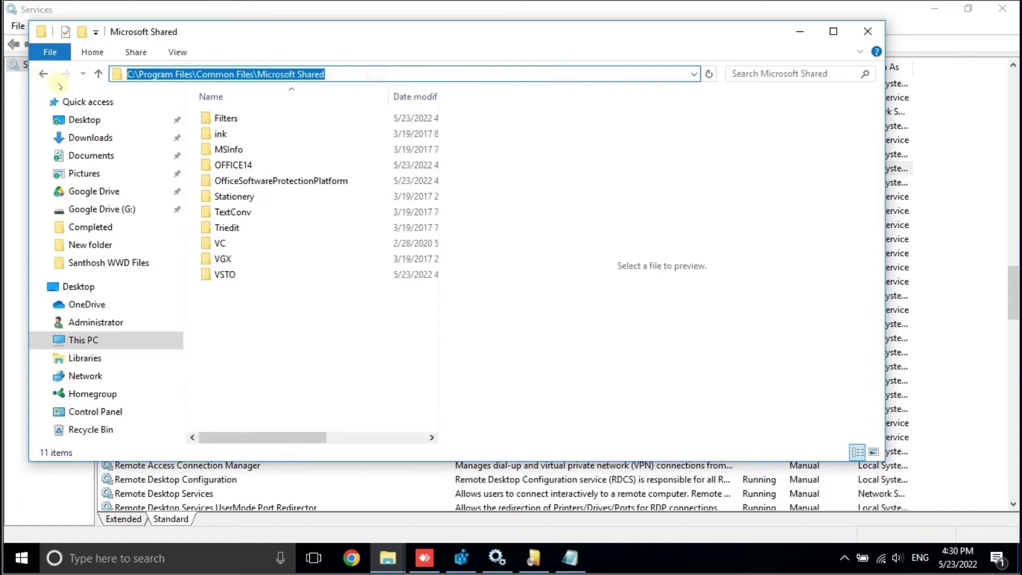
left_click(323, 329)
- Open the security properties of the OfficeSoftwareProtectionPlatform folder
right_click(293, 183)
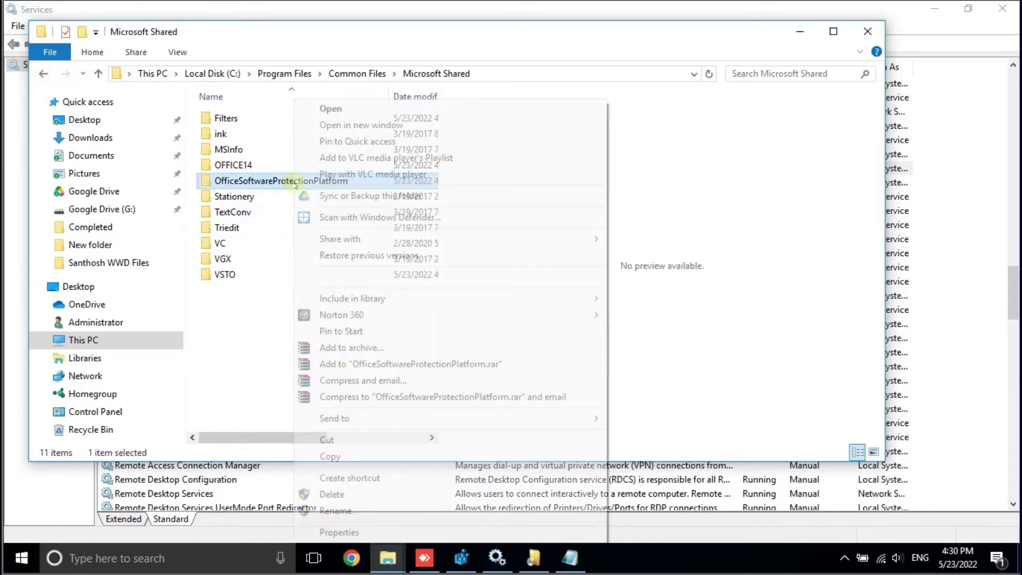
left_click(331, 532)
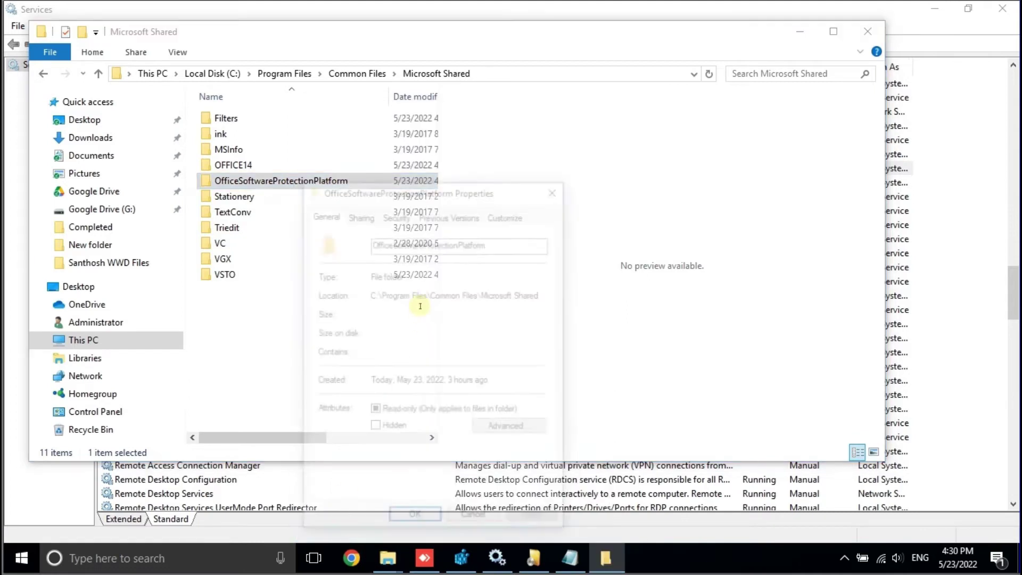
left_click(396, 212)
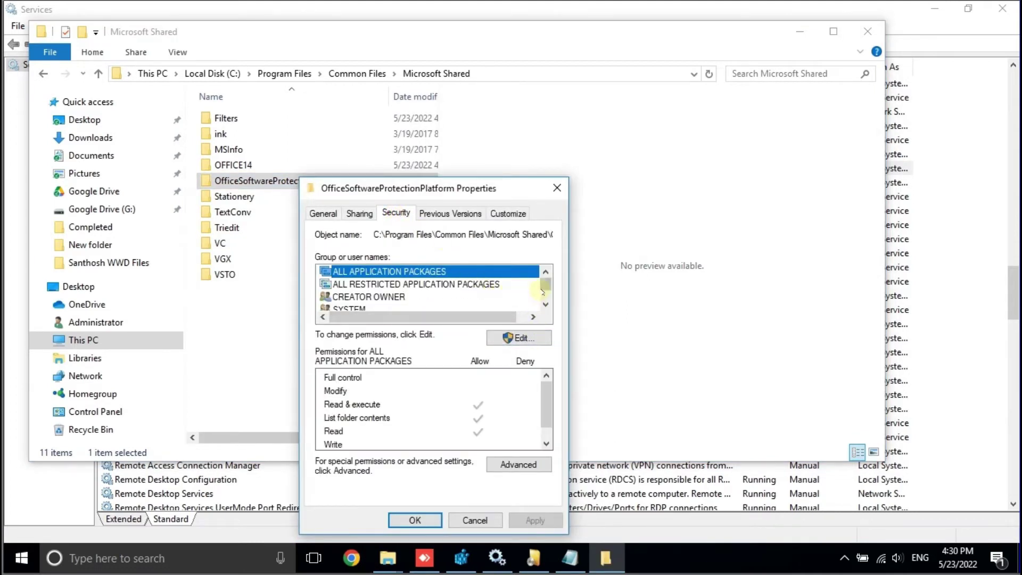
- Inspect the folder's group and user entries, including the permissions of Users and NETWORK SERVICE
scroll(541, 306, "down", 2)
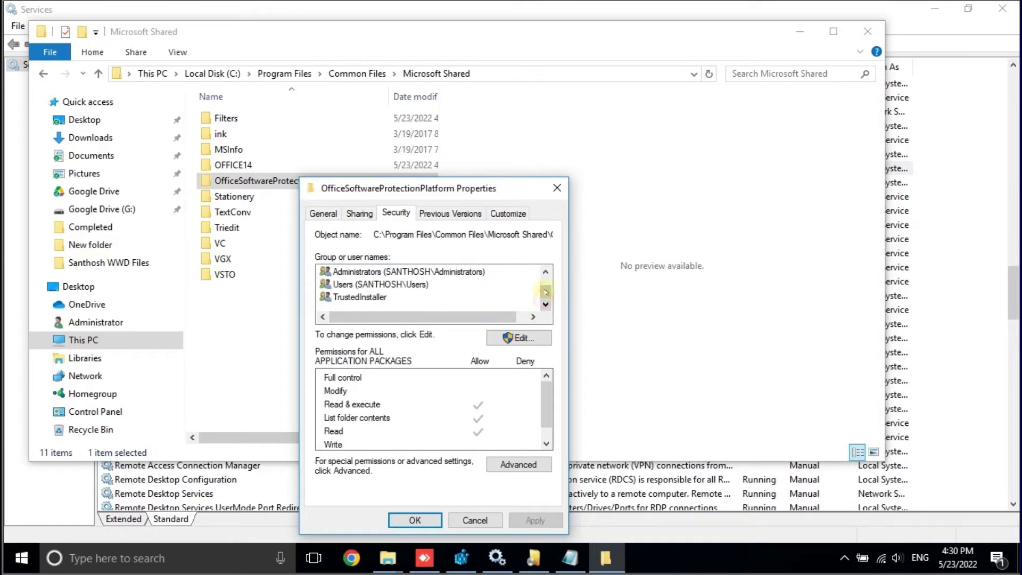
left_click(402, 285)
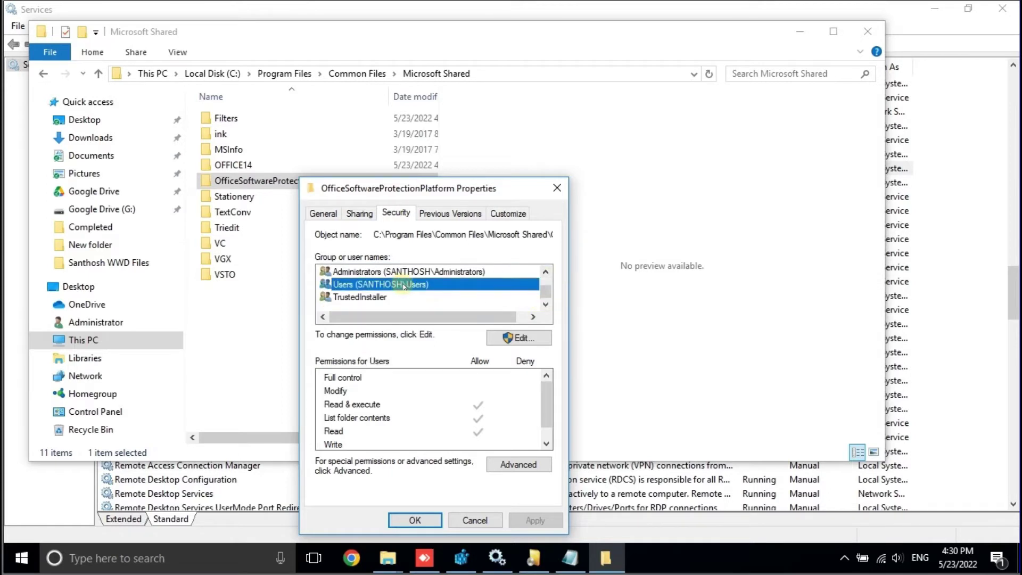
scroll(407, 298, "up", 2)
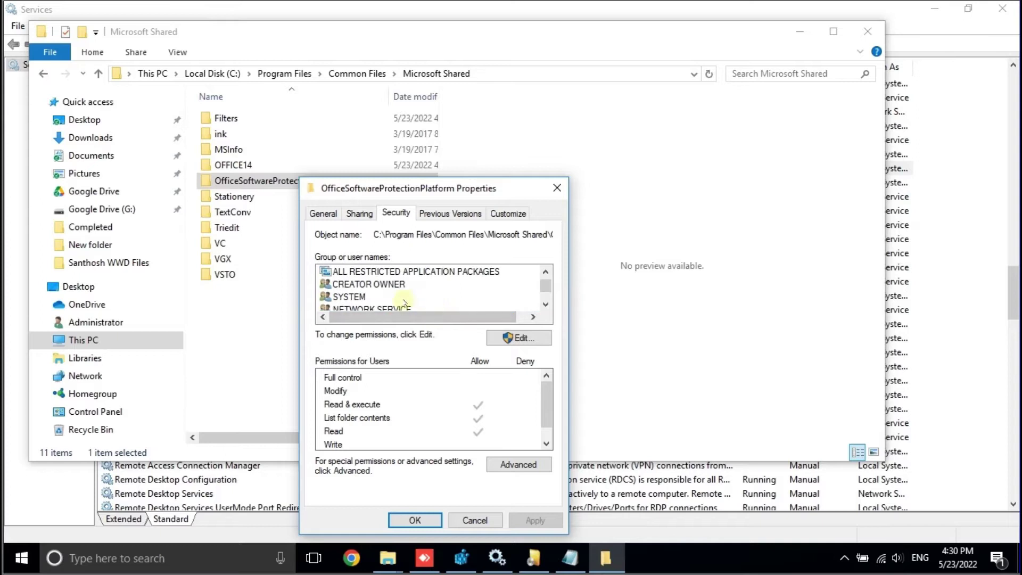
left_click(378, 308)
left_click(545, 305)
left_click(546, 305)
- Check the Full control permission of NETWORK SERVICE in the folder's editable permissions and accept the dialog
left_click(510, 340)
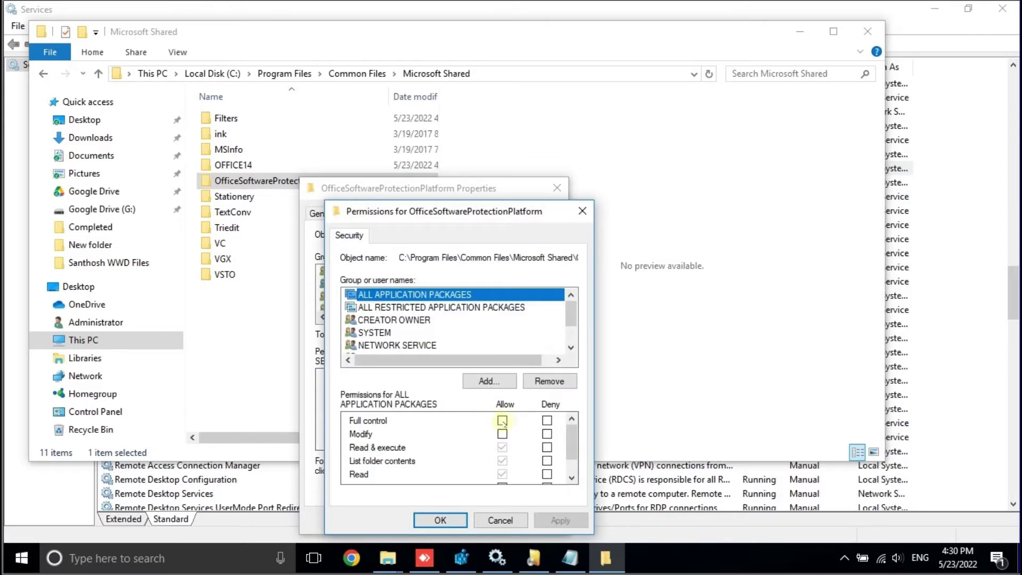
left_click(397, 345)
left_click(503, 420)
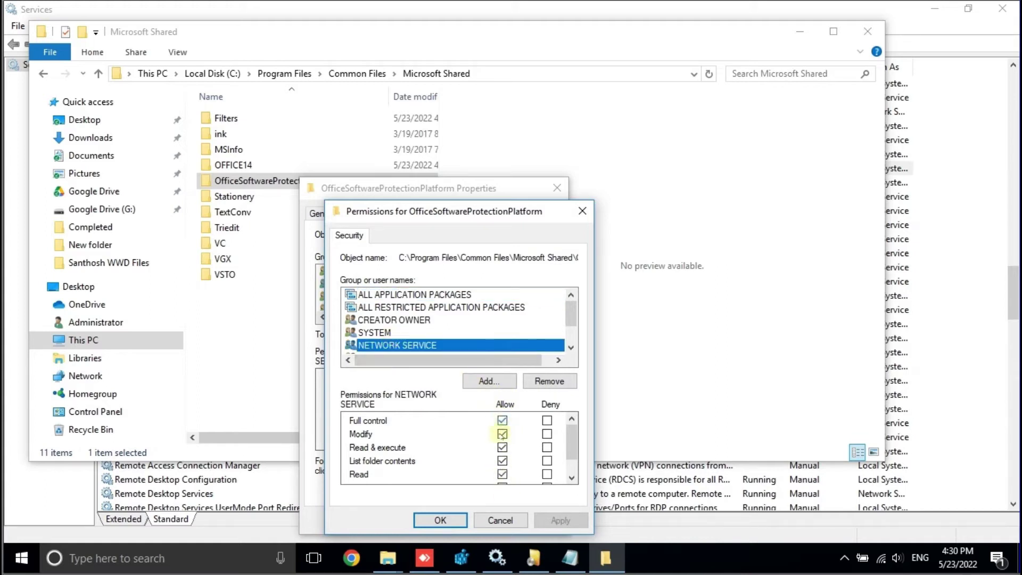
left_click(441, 520)
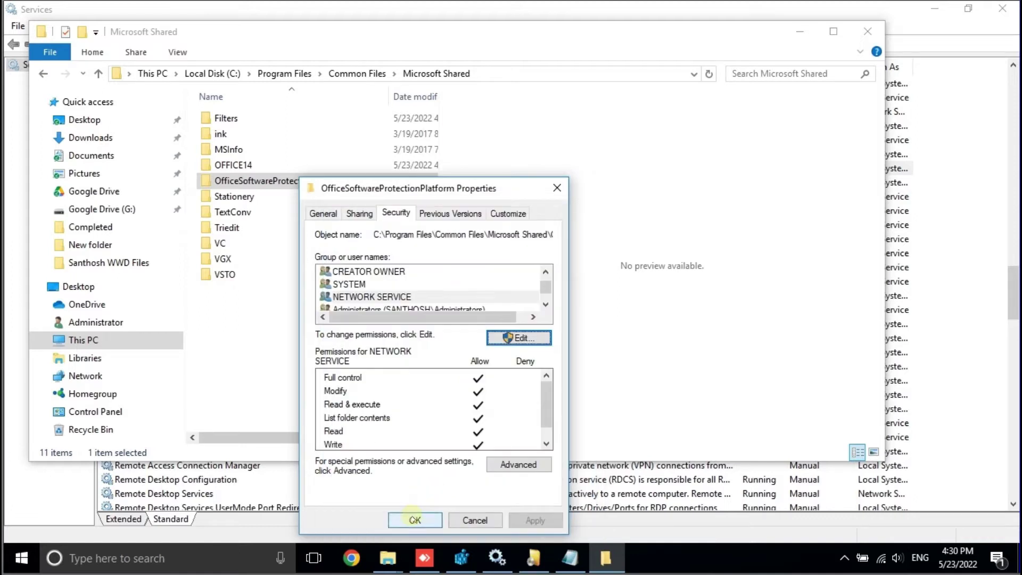
- Add the note "check if permission is full." below the existing line in the Notepad document
left_click(570, 558)
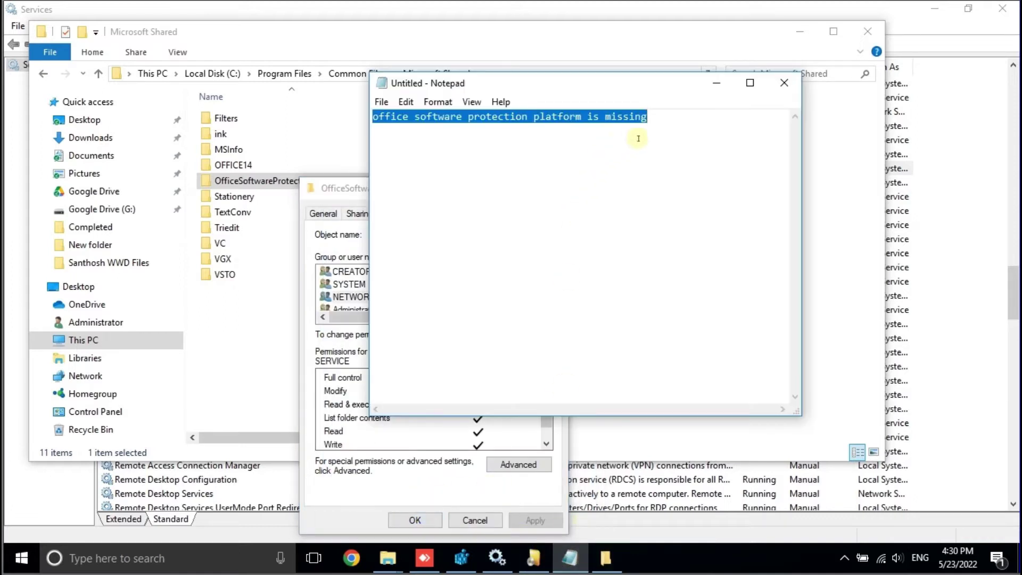
left_click(663, 120)
key("Return")
key("Return")
type("che")
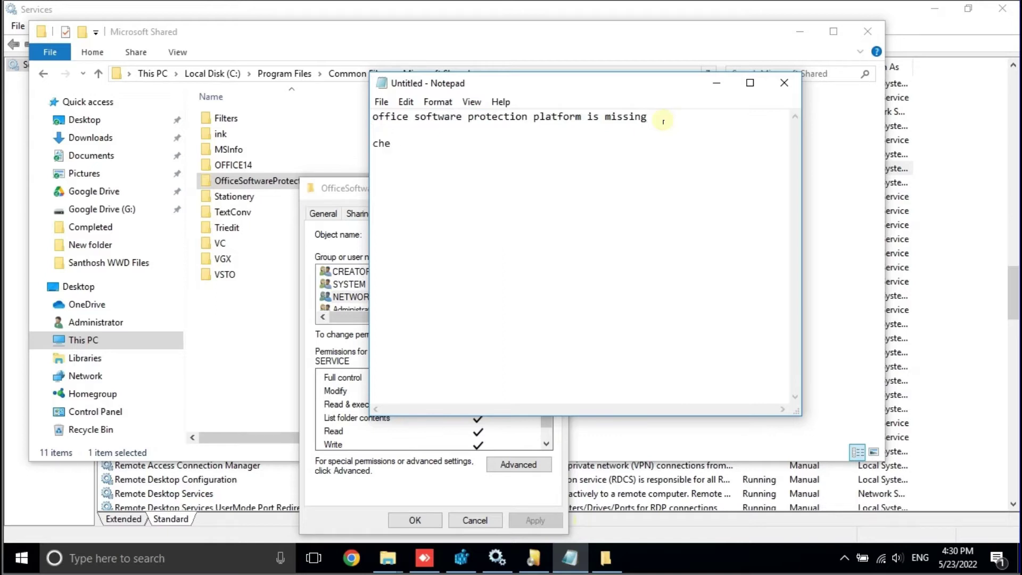
type("ck if permission is full.")
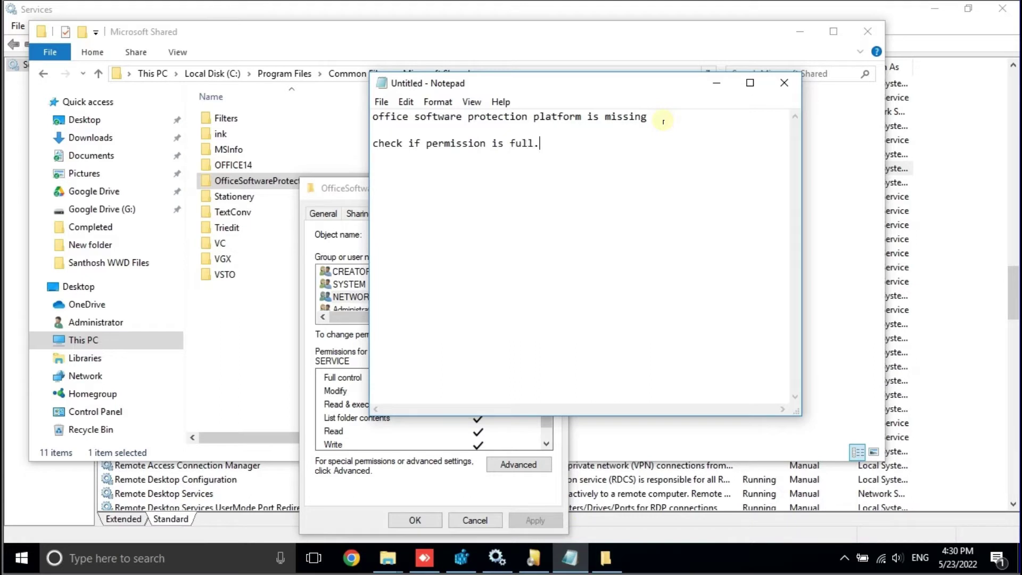
- Extend the notes with "if permission is not there check it." and a separate line "If network service is missing add it again"
type("i")
key("Return")
key("Return")
type("ho")
key("BackSpace")
key("BackSpace")
type("hoq")
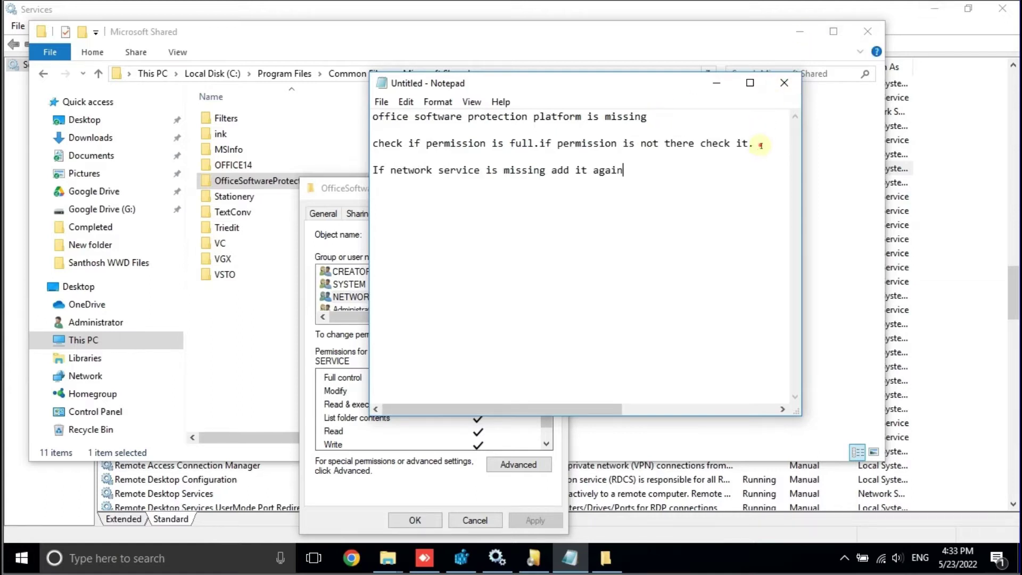
- Highlight the note lines about checking the permission and adding the network service again for review
left_click_drag(754, 144, 351, 149)
left_click_drag(639, 189, 356, 169)
left_click(603, 223)
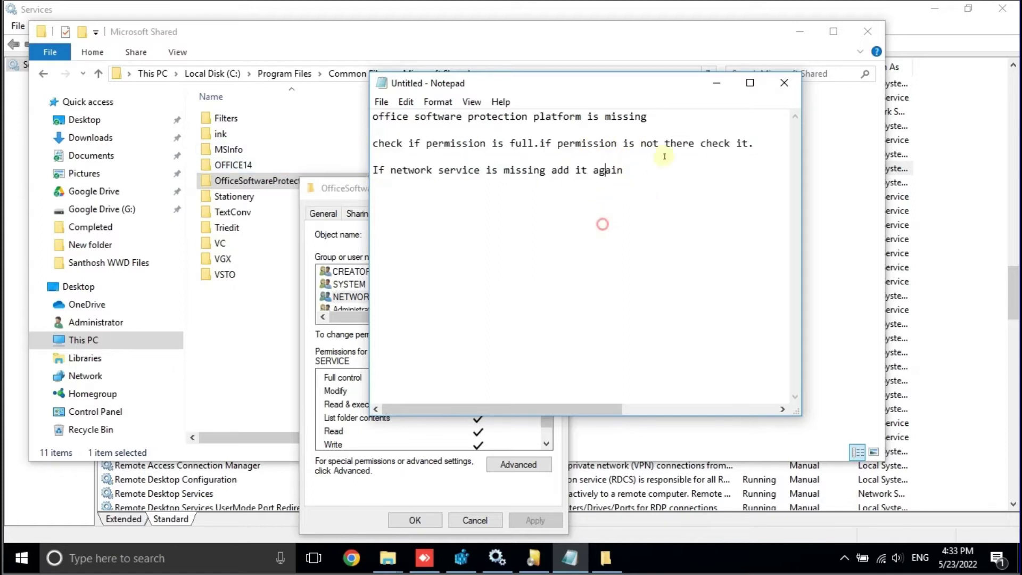
- Recheck NETWORK SERVICE in the OfficeSoftwareProtectionPlatform permissions without changes, close the properties and minimize the notes
left_click(341, 192)
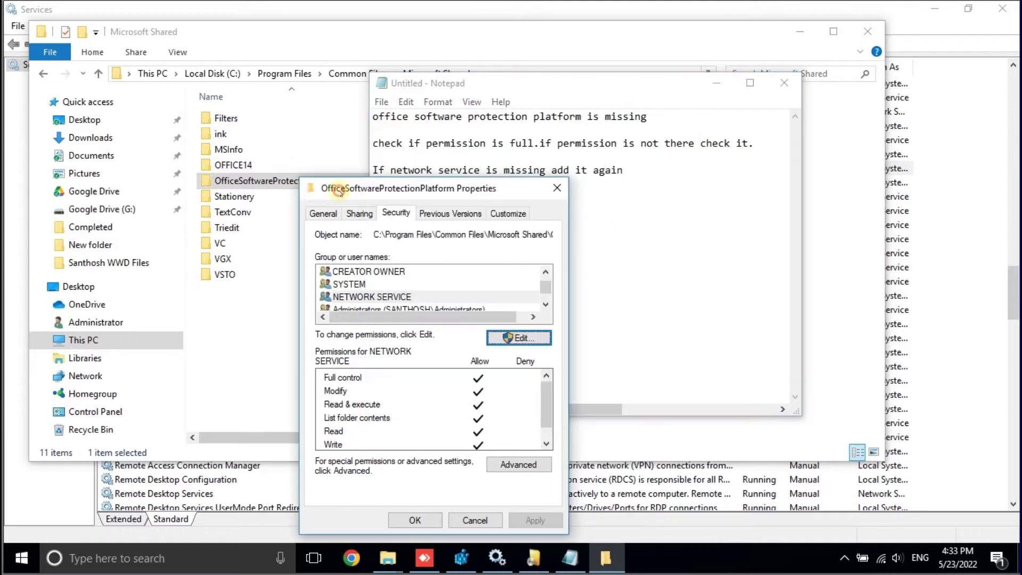
left_click(375, 297)
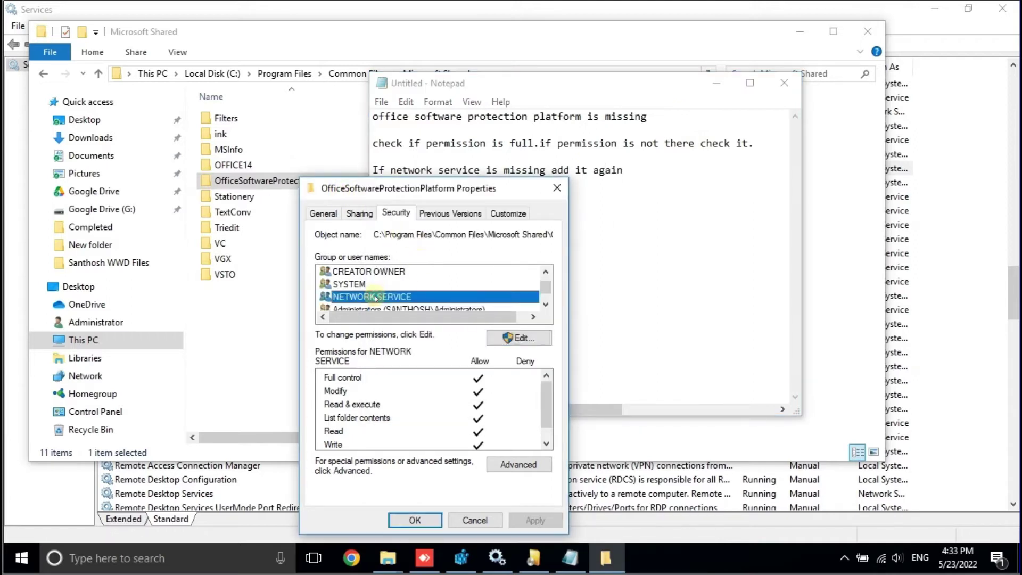
left_click(495, 337)
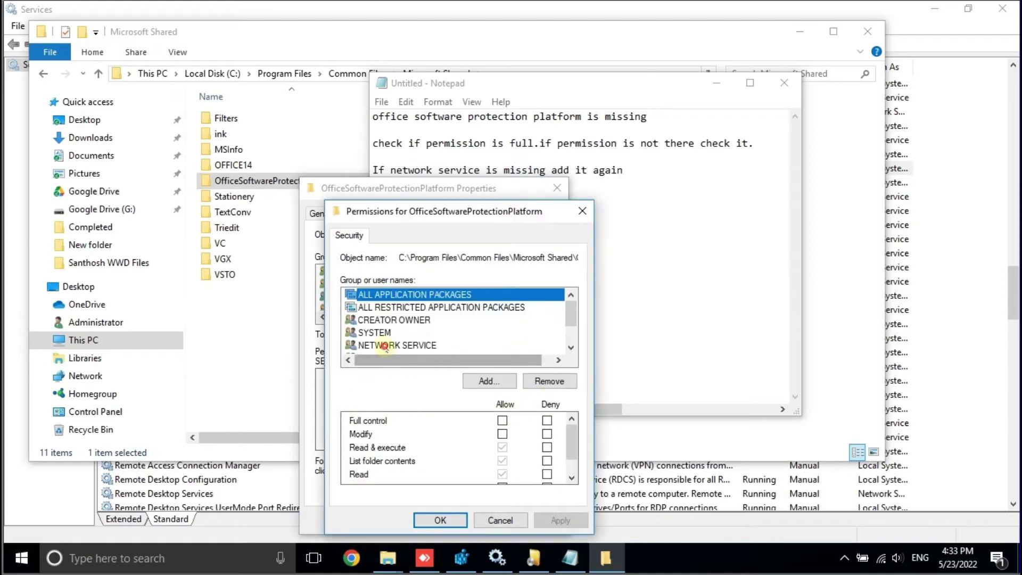
left_click(397, 345)
left_click(501, 520)
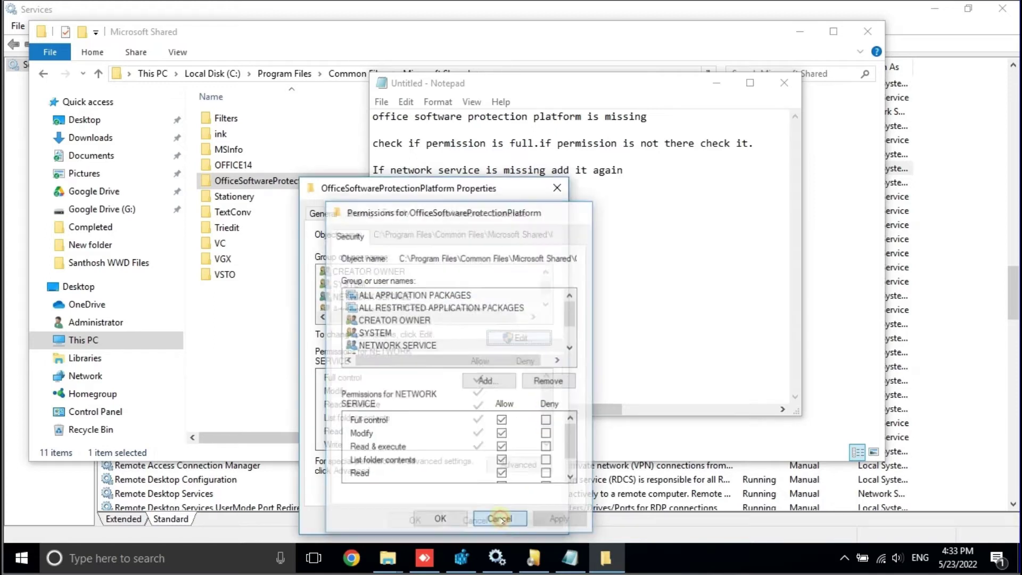
left_click(415, 520)
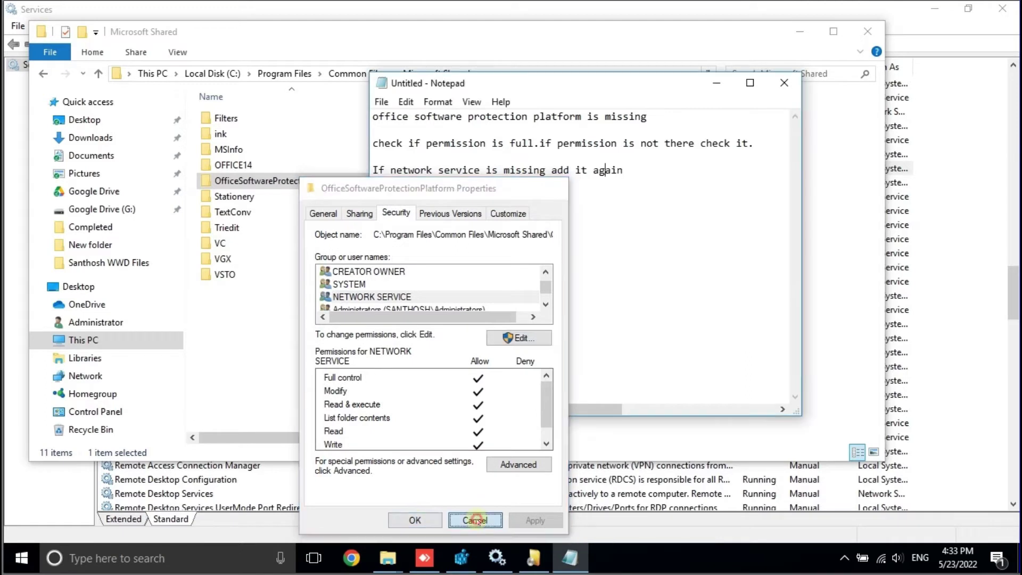
left_click(523, 233)
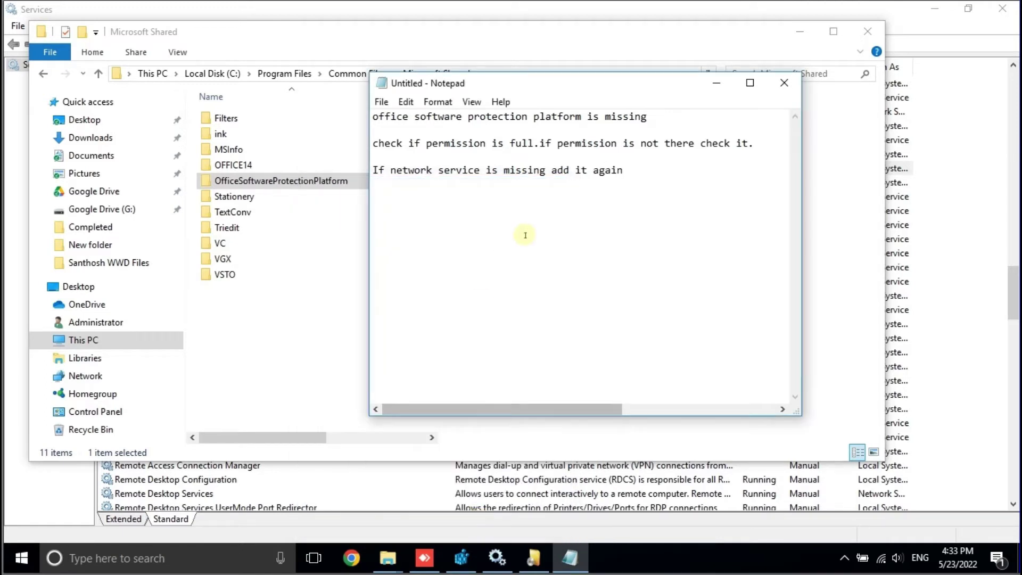
left_click(716, 83)
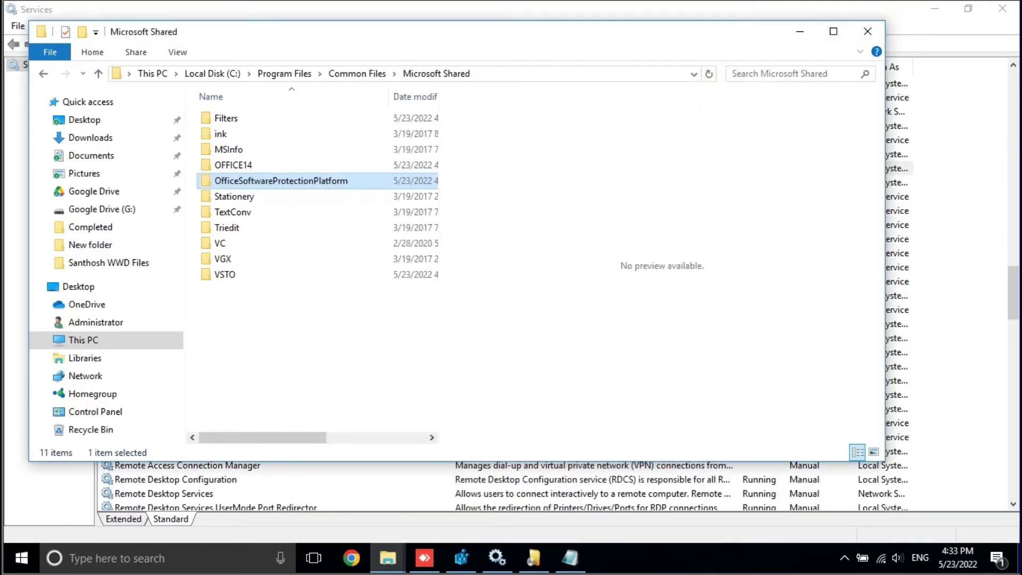
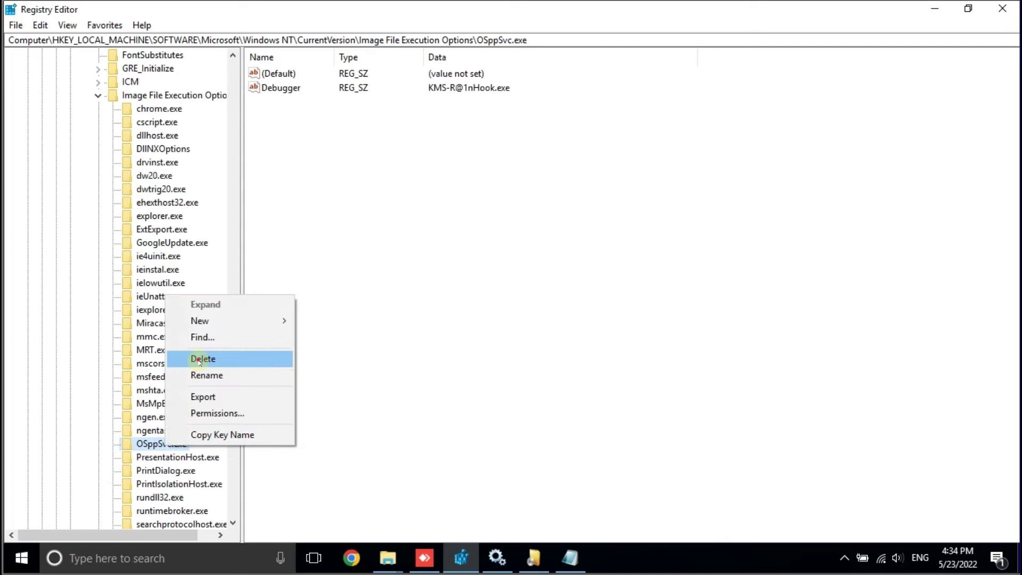
- Permanently delete the OSppSvc.exe key under Image File Execution Options and close the Registry Editor
left_click(201, 360)
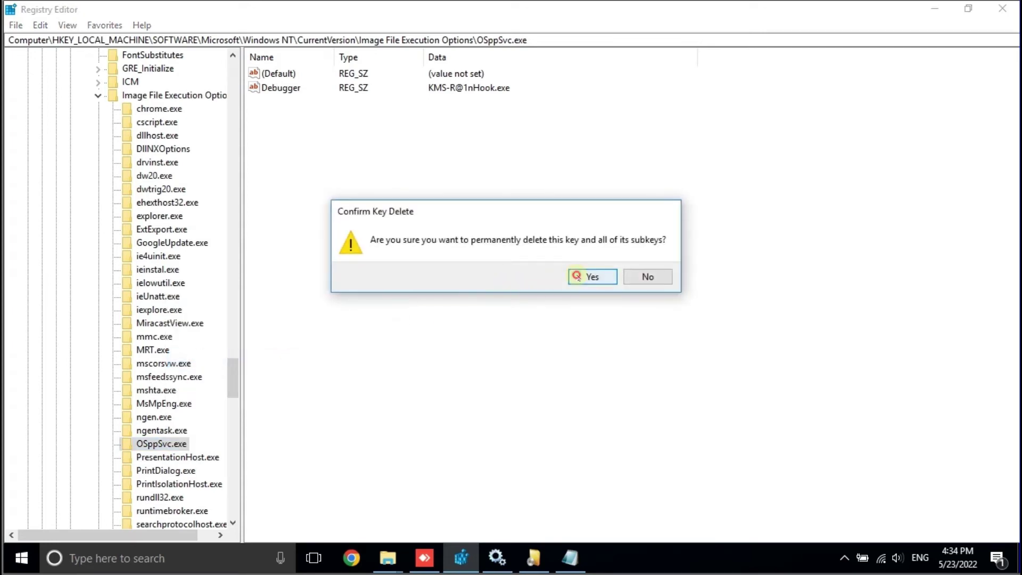
left_click(578, 276)
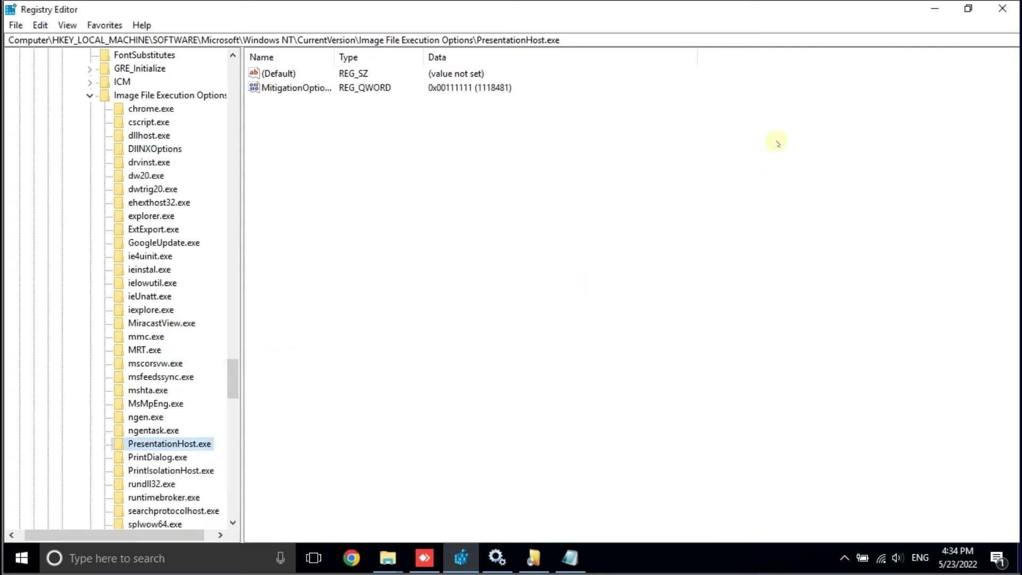
left_click(997, 18)
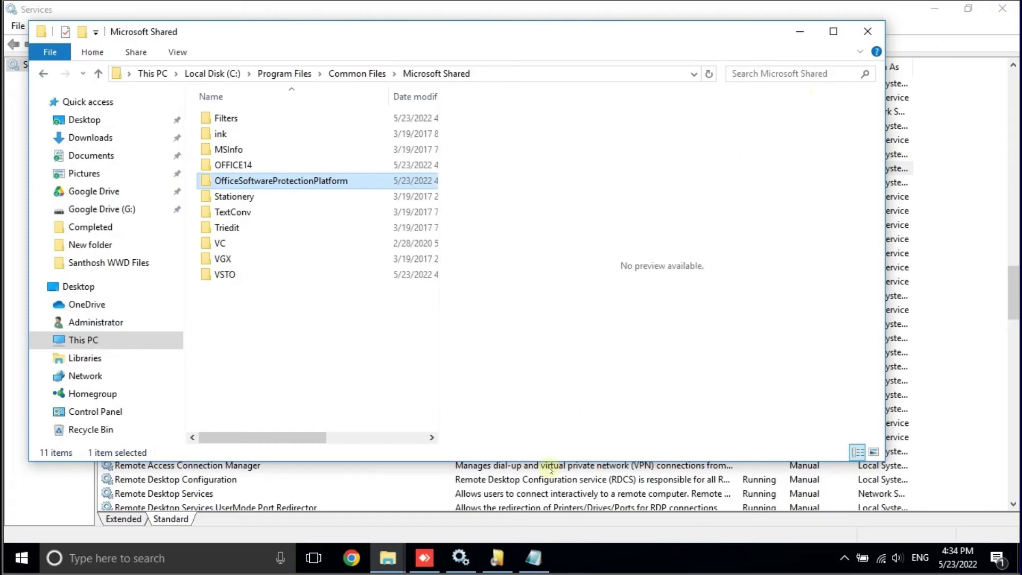
- Bring up the notes once more and close the Notepad, Microsoft Shared folder and Services windows
left_click(535, 558)
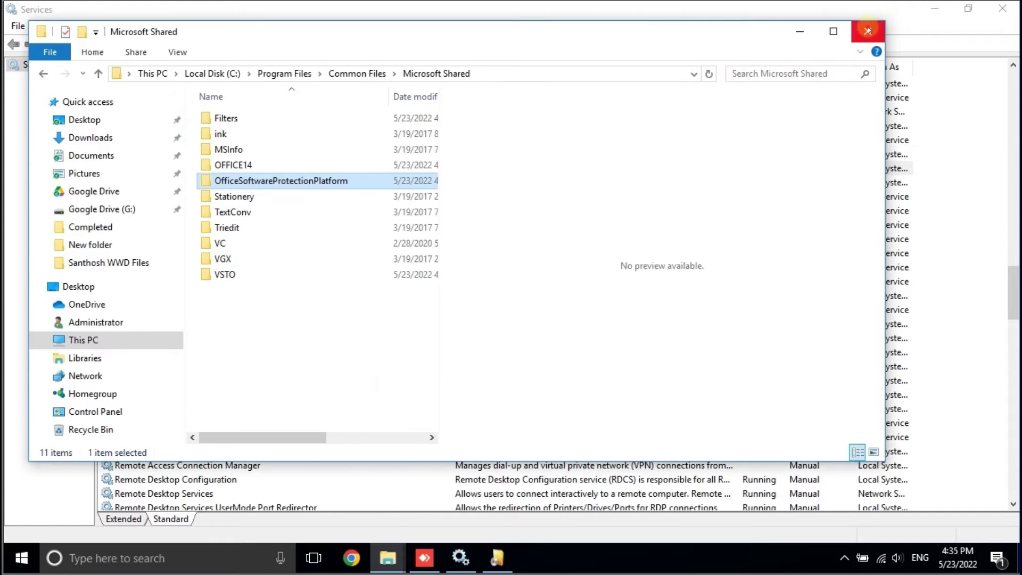
left_click(868, 29)
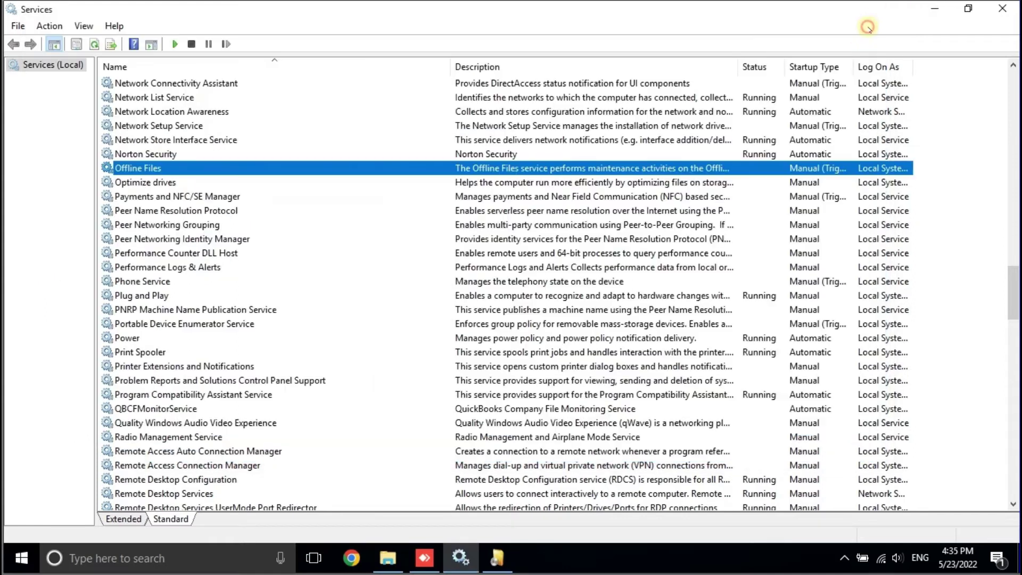
left_click(993, 13)
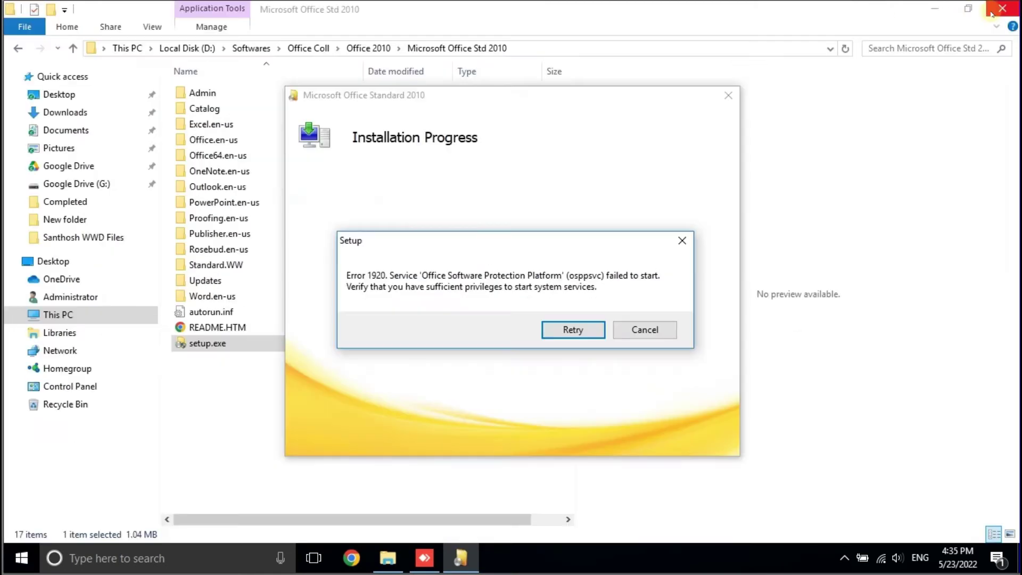
- Cancel the Office Standard 2010 installation at the Error 1920 message and close the remaining setup windows
left_click(655, 331)
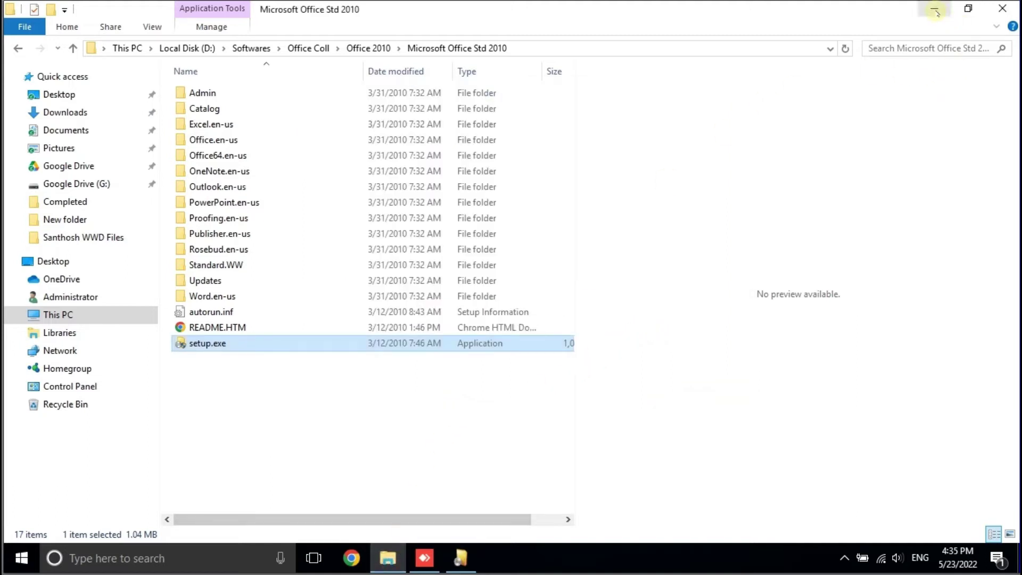
left_click(461, 557)
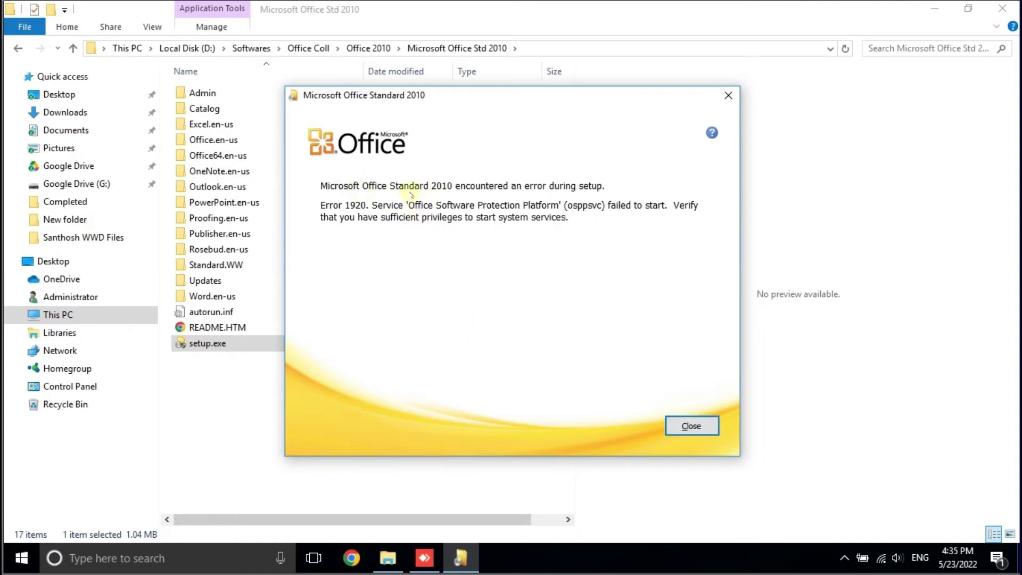
left_click(680, 426)
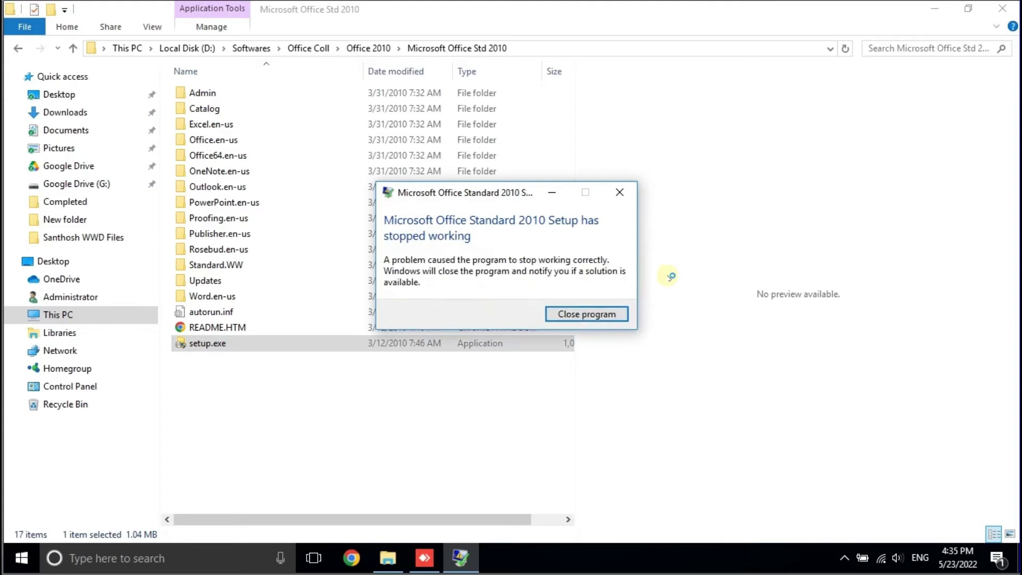
left_click(598, 318)
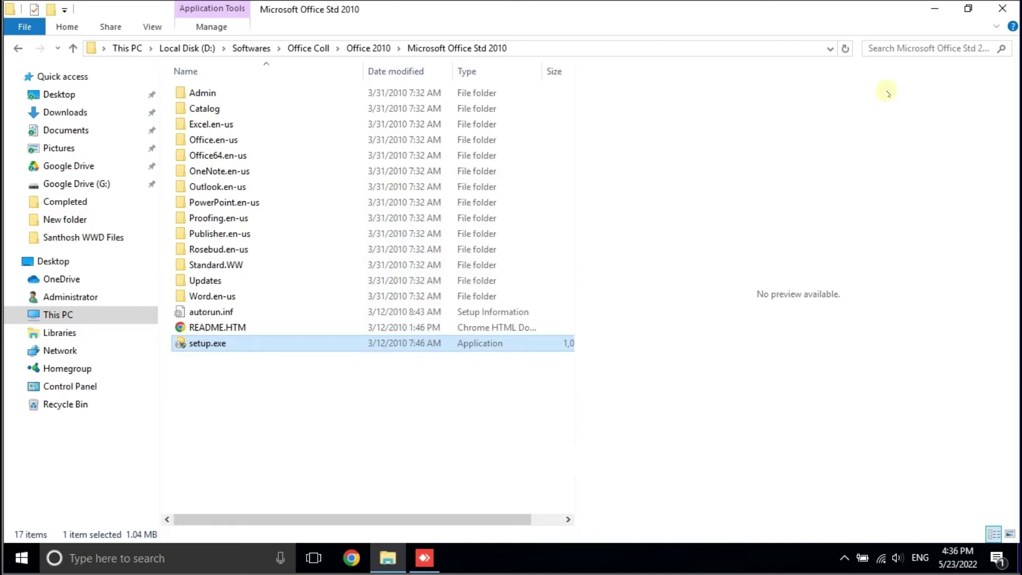
- Restart the computer
left_click(22, 558)
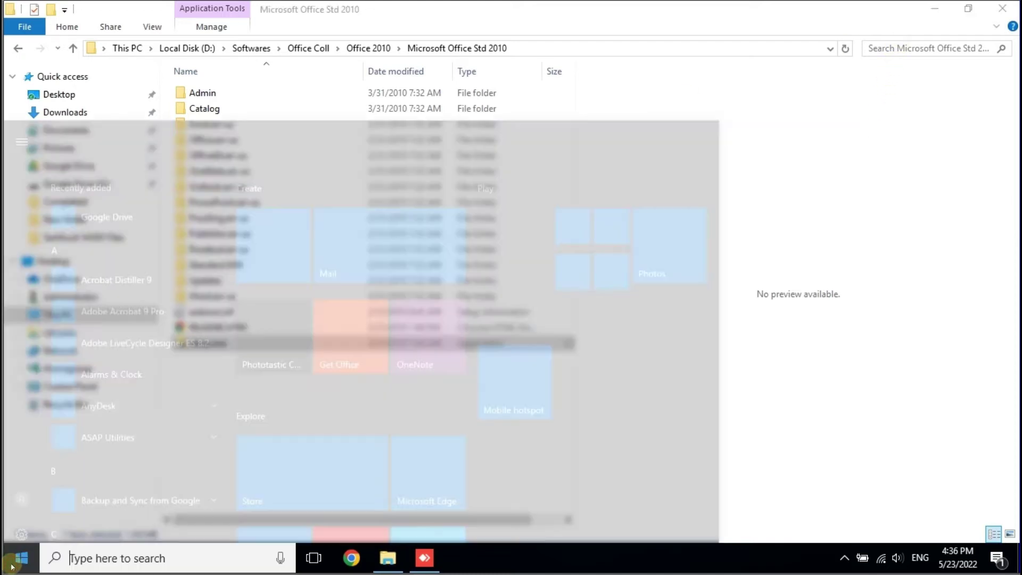
left_click(22, 529)
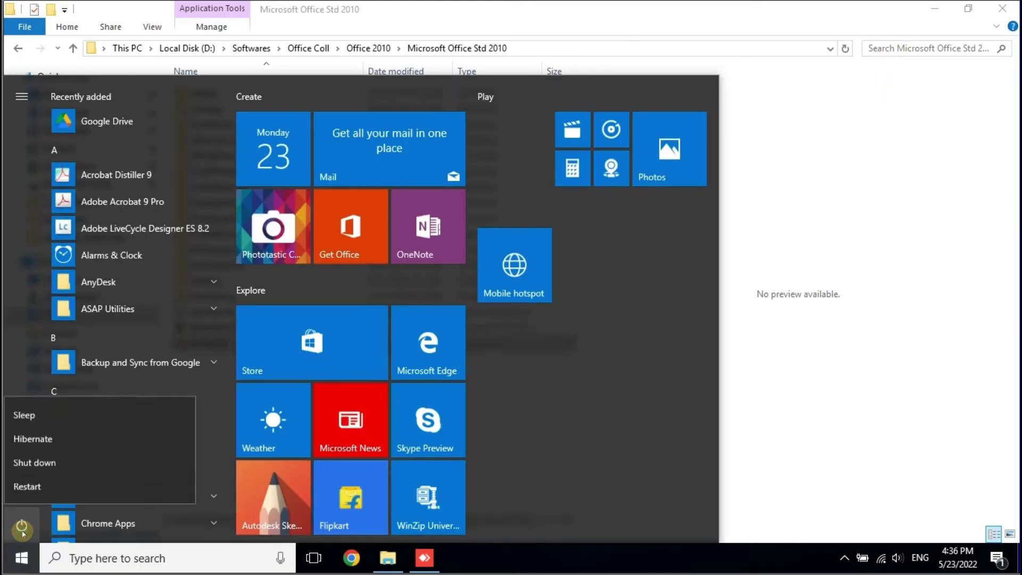
left_click(28, 487)
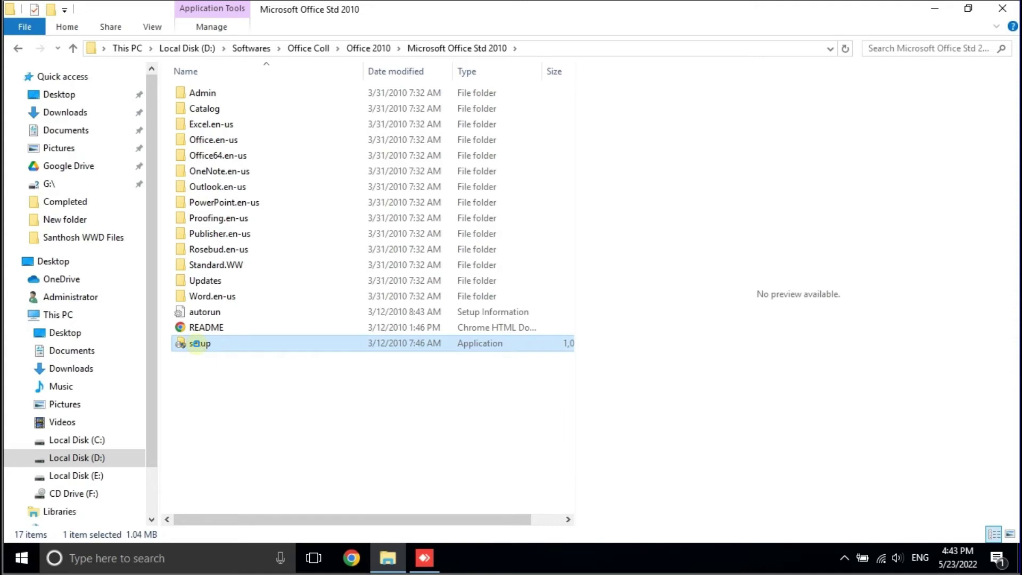
- Run the Office 2010 setup as administrator and accept the Microsoft Software License Terms
right_click(198, 345)
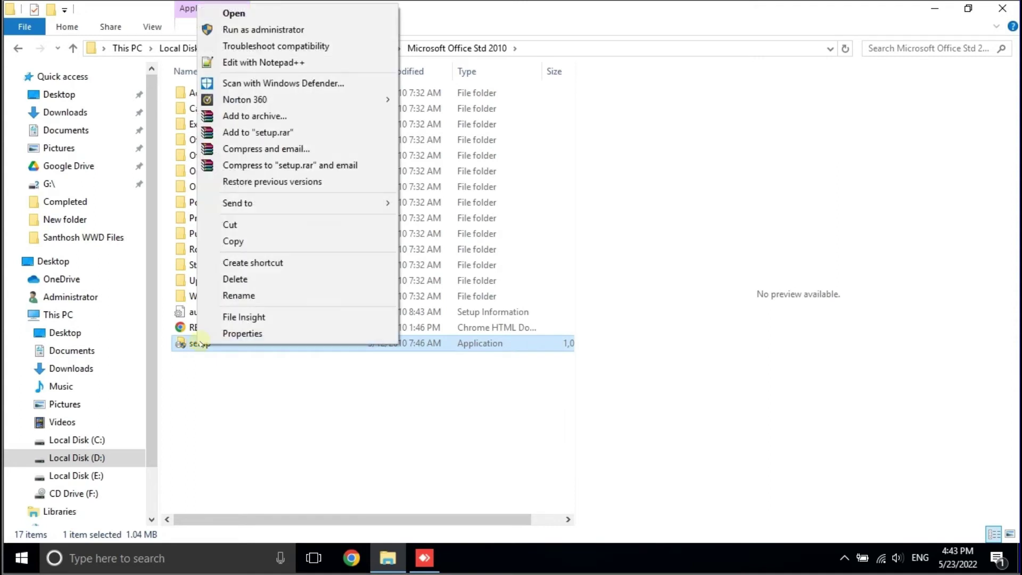
left_click(261, 30)
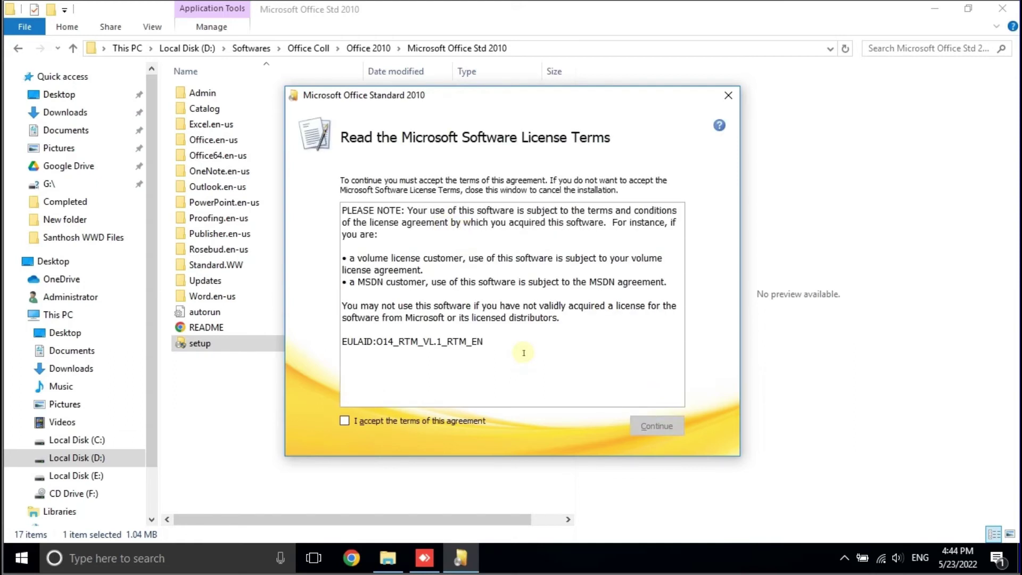
left_click(410, 420)
left_click(664, 426)
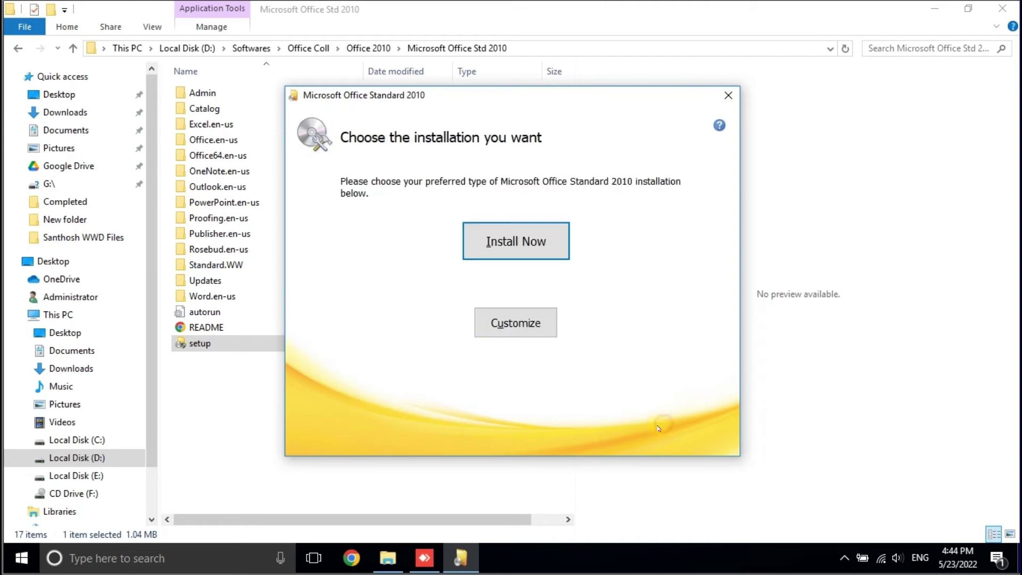
- Customize the installation with Microsoft Publisher set to Not Available, install Office and close the finished setup
left_click(484, 322)
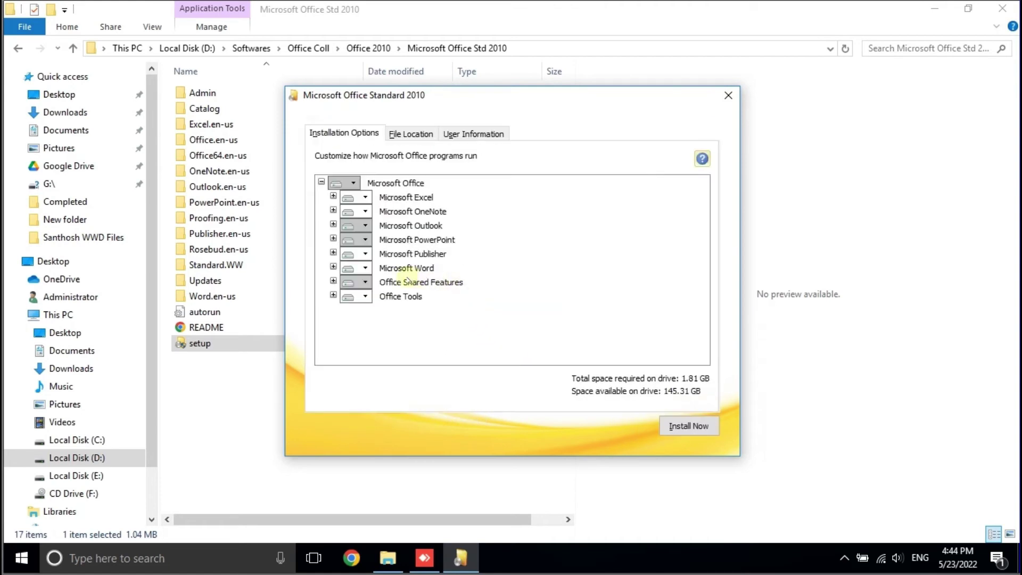
left_click(365, 254)
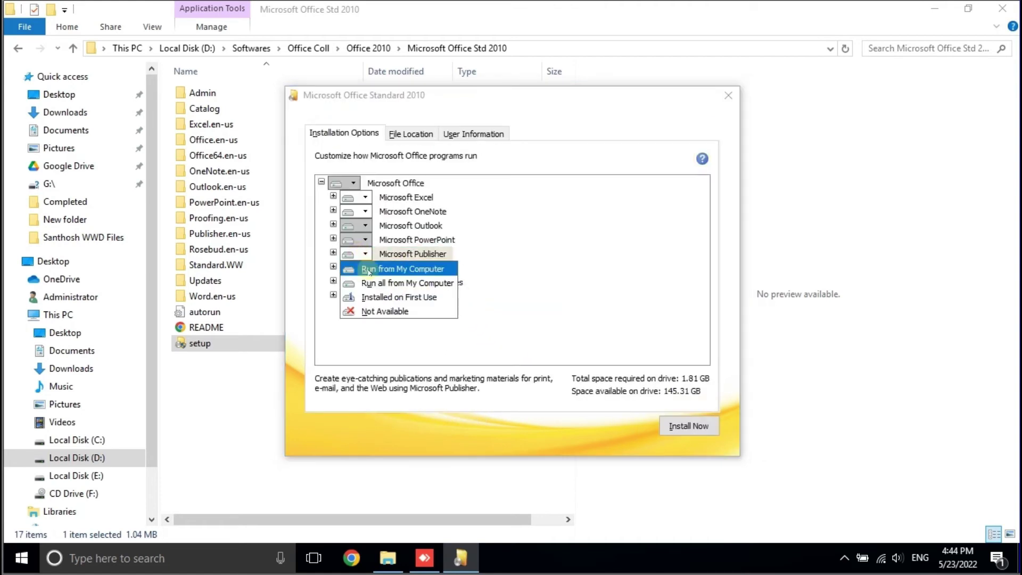
left_click(376, 312)
left_click(365, 211)
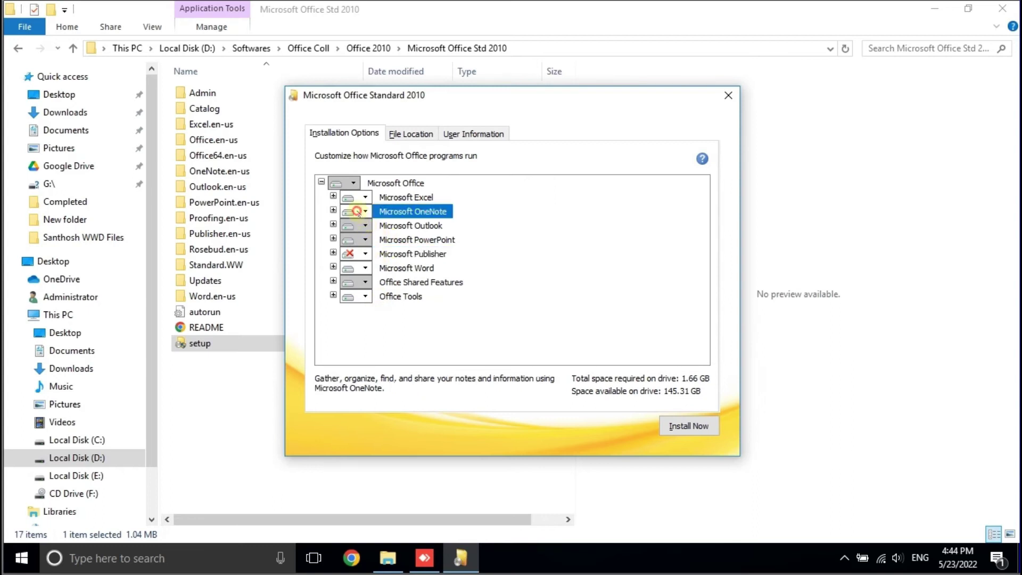
left_click(367, 267)
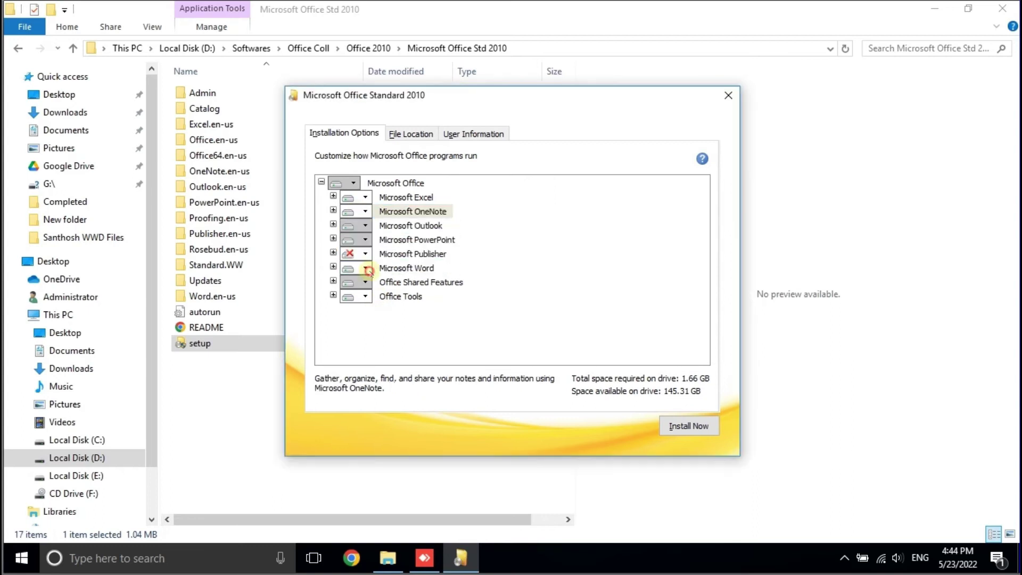
left_click(681, 427)
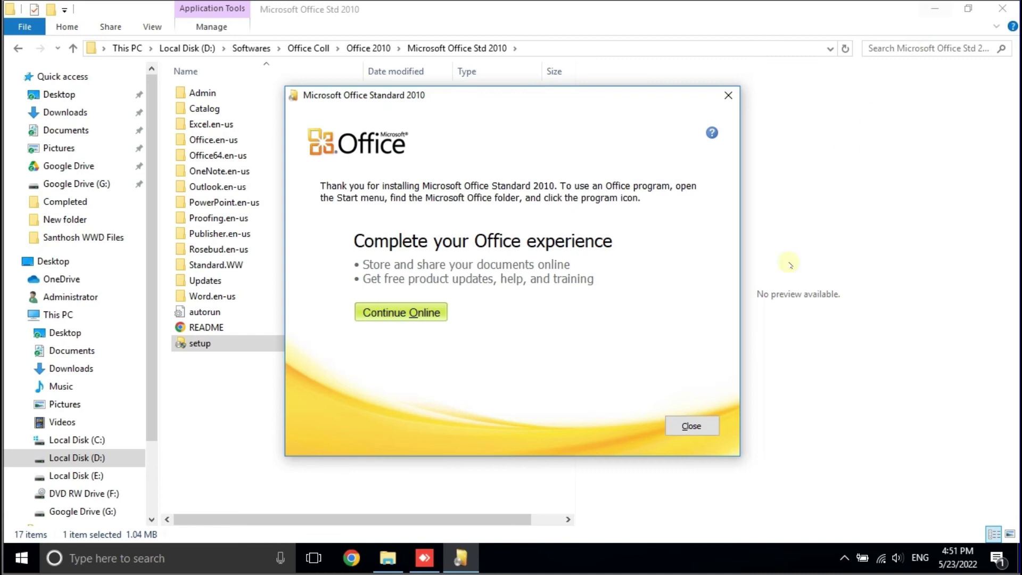
left_click(691, 426)
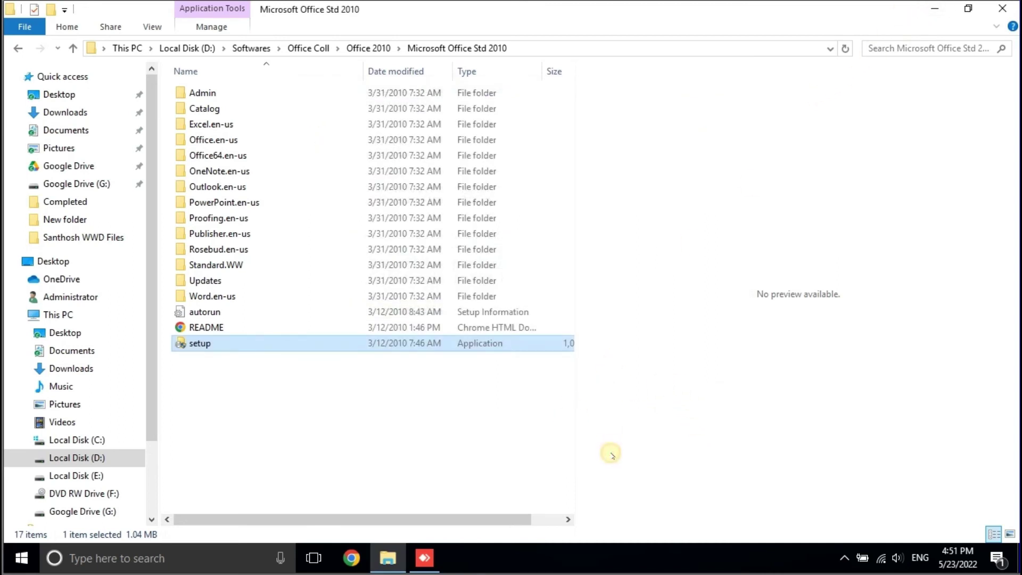
- Launch Microsoft Word with the Run command winword
key("super+r")
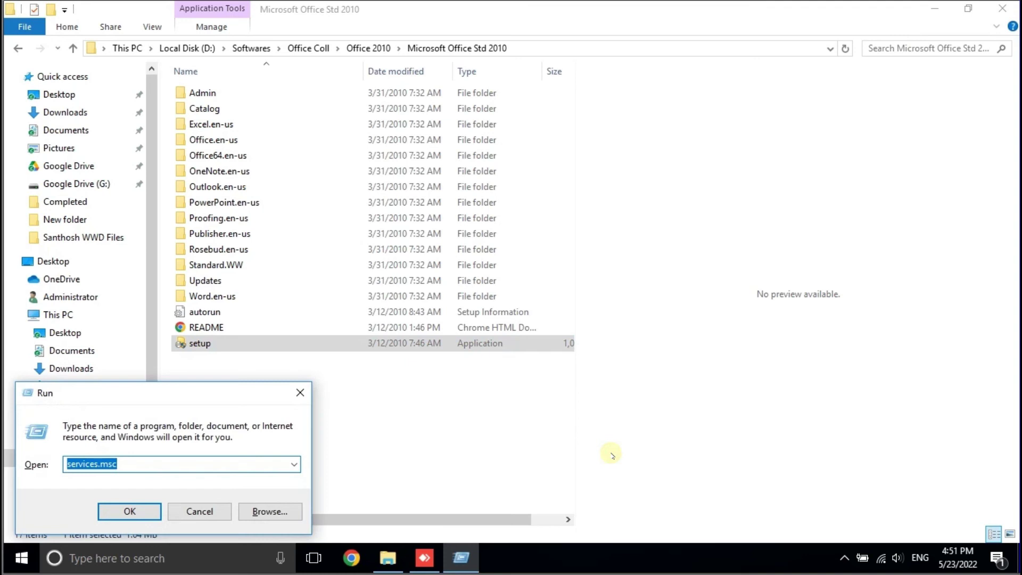
type("w")
key("Down")
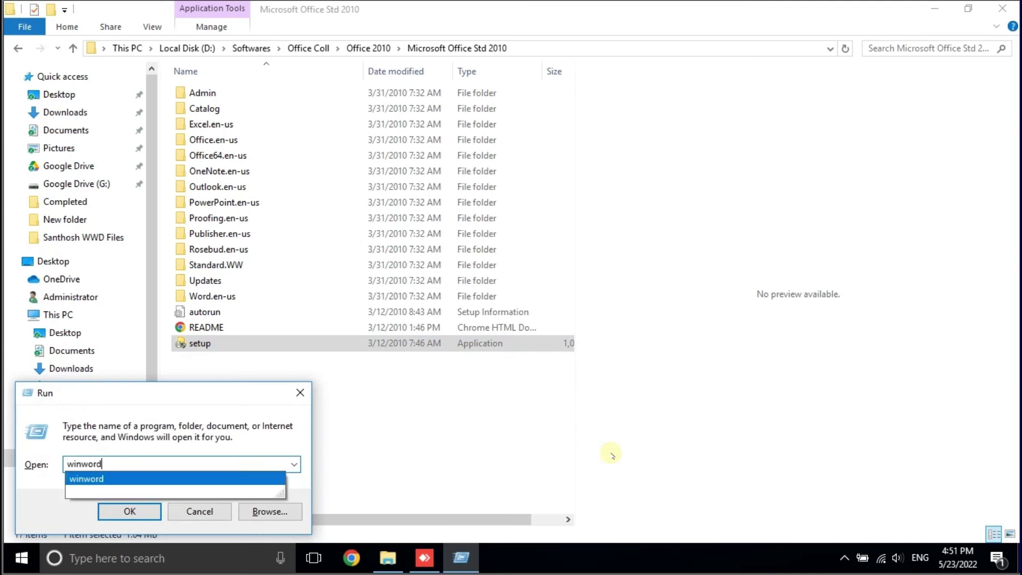
key("Return")
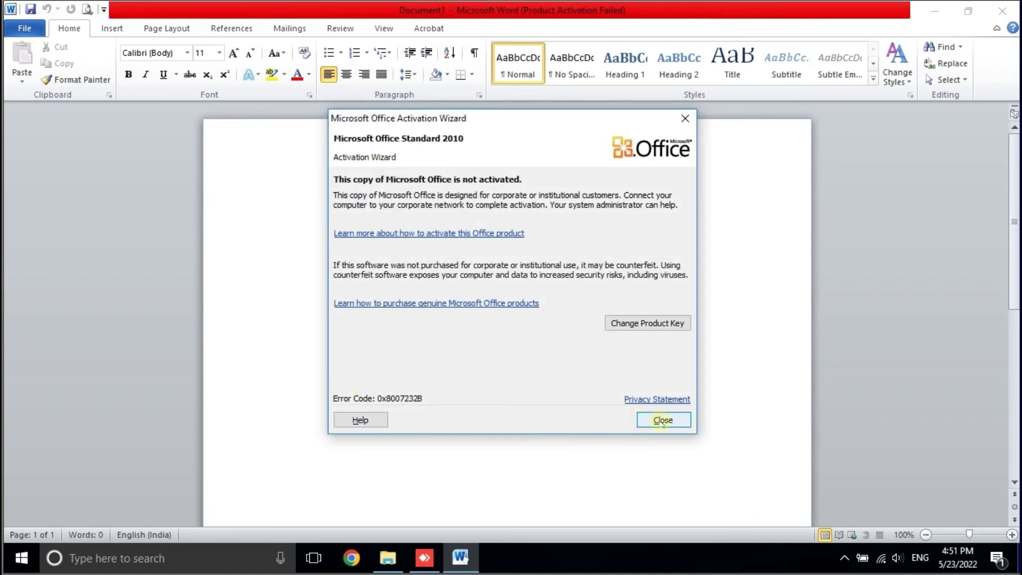
- Dismiss Word's Activation Wizard, choose "Don't make changes" in the Office 2010 welcome dialog and close Word
left_click(663, 421)
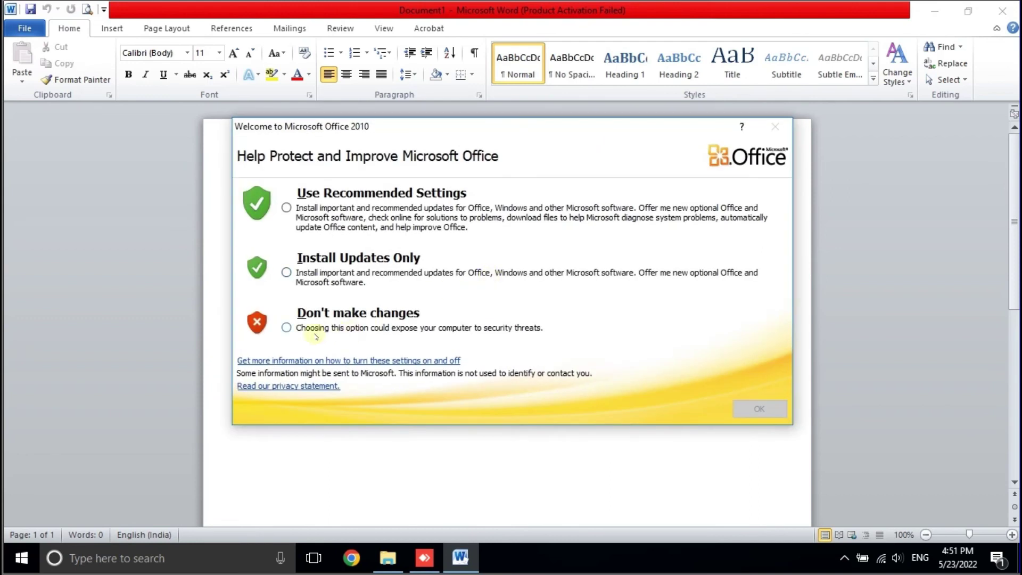
left_click(286, 326)
left_click(756, 409)
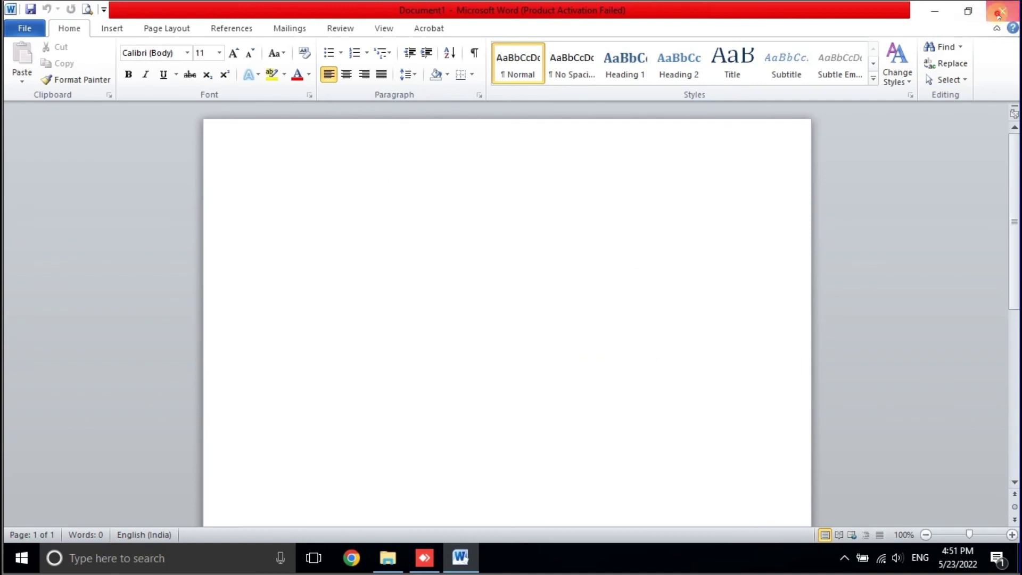
left_click(1000, 12)
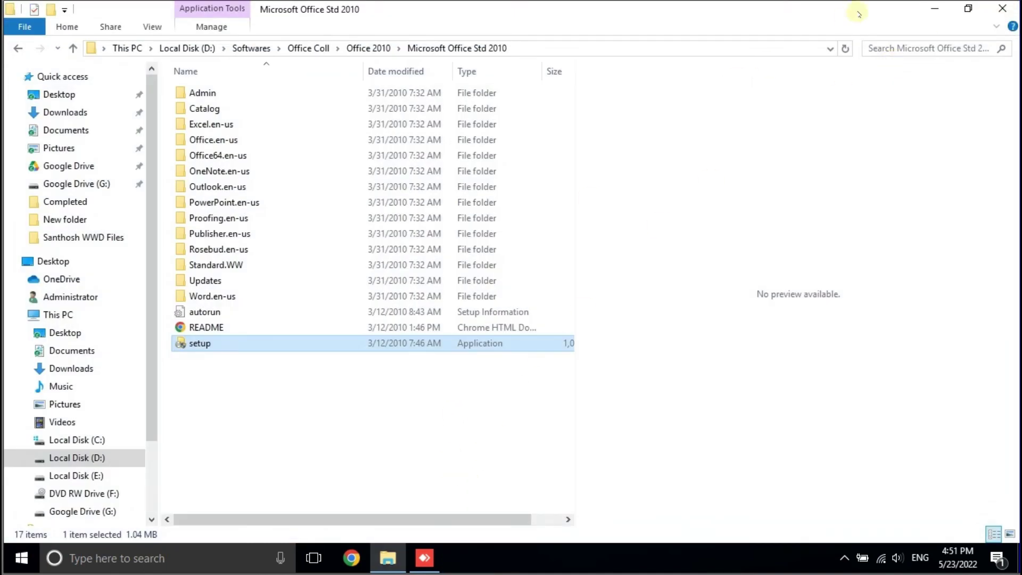
- Find and open Microsoft Excel 2010 through the Windows search and dismiss its Activation Wizard
left_click(563, 453)
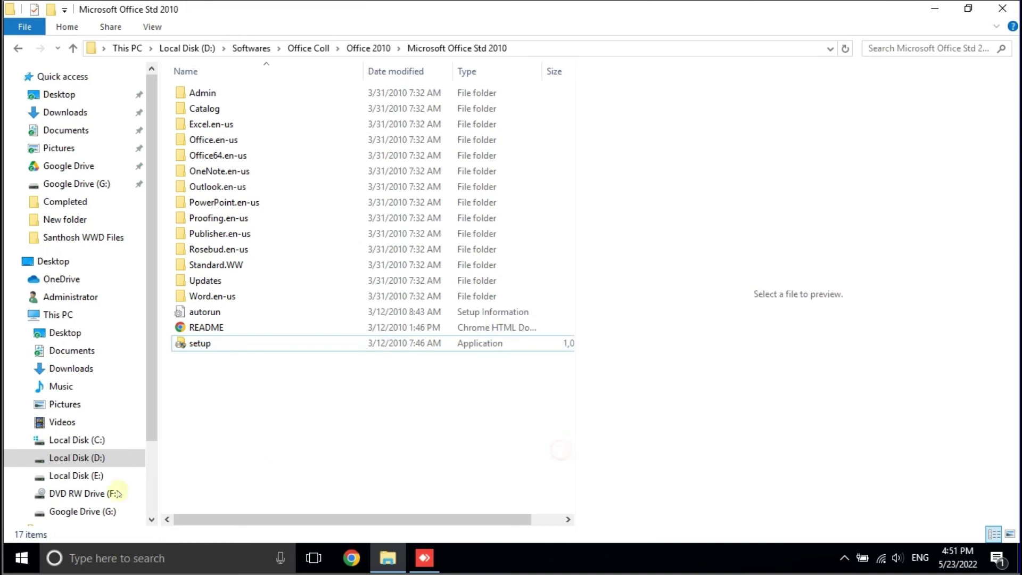
left_click(83, 559)
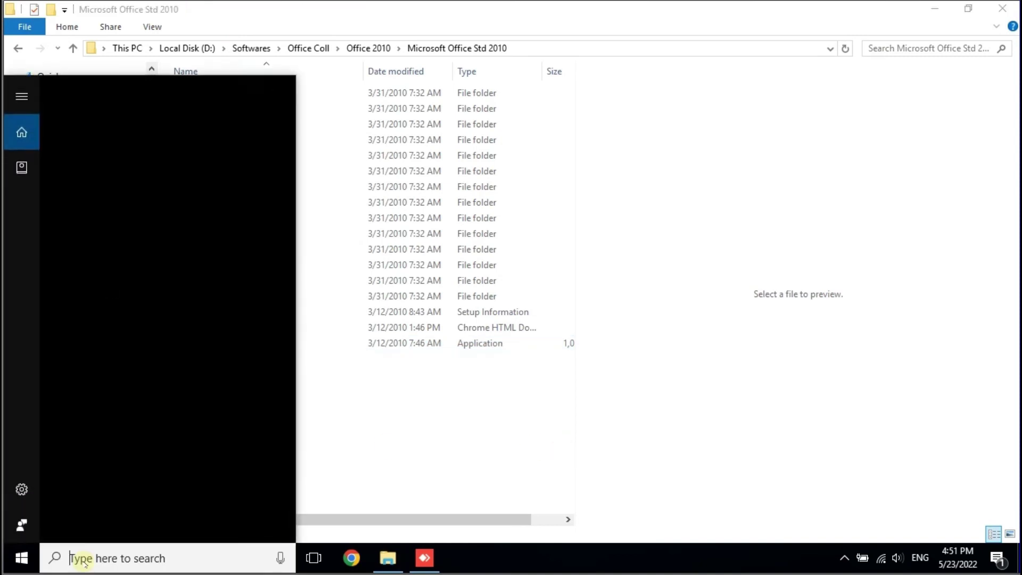
type("ex")
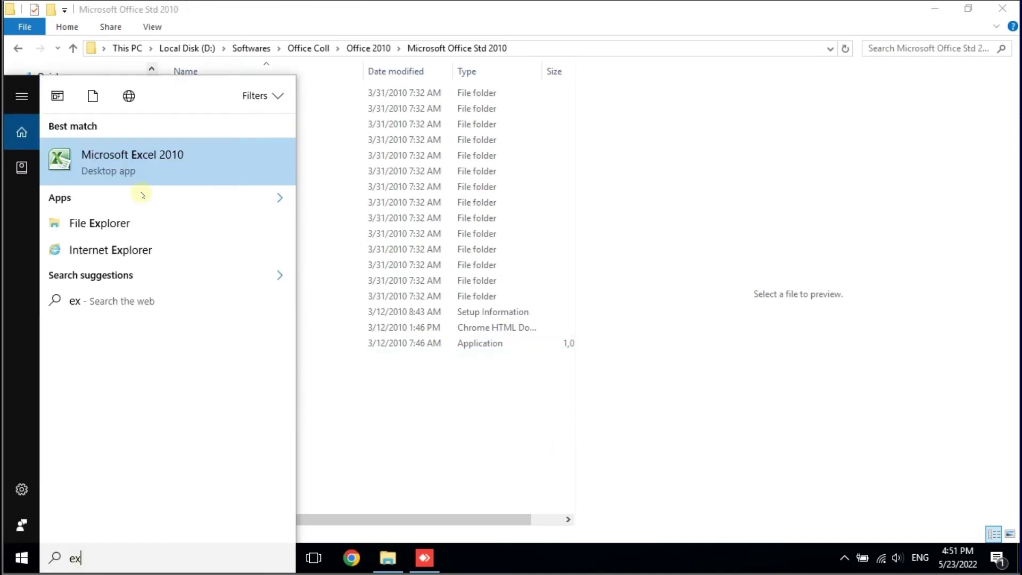
left_click(119, 165)
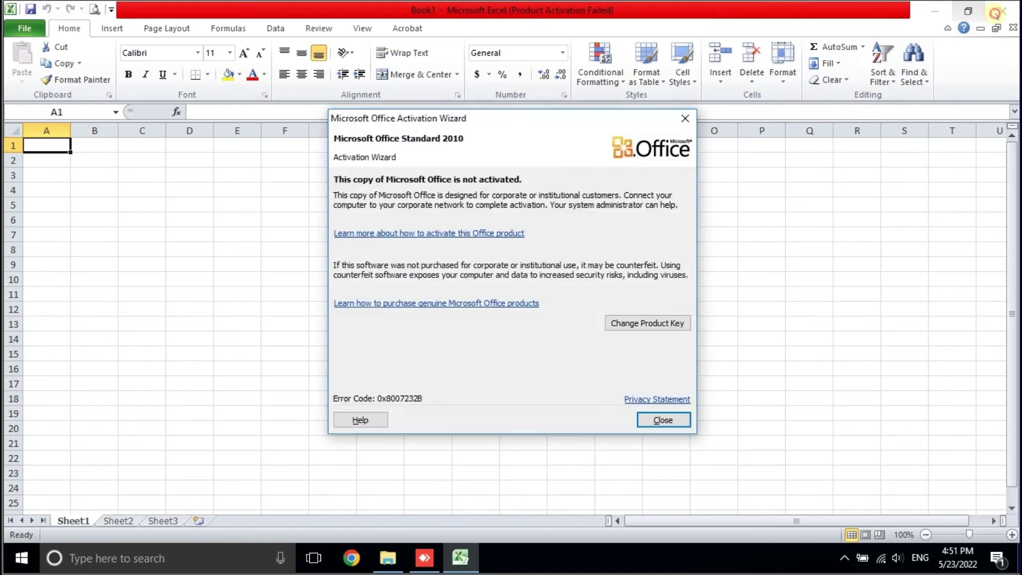
left_click(663, 421)
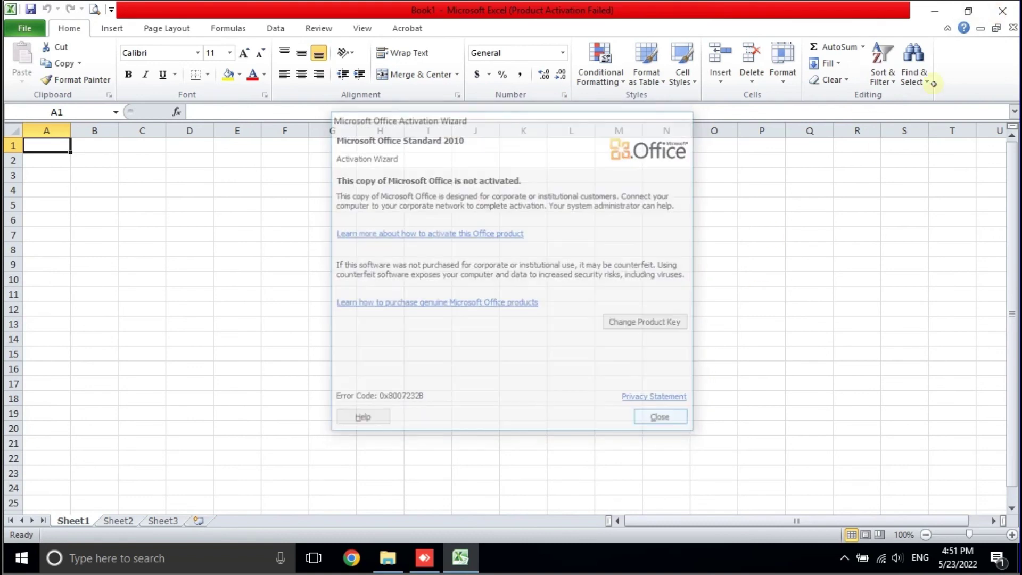